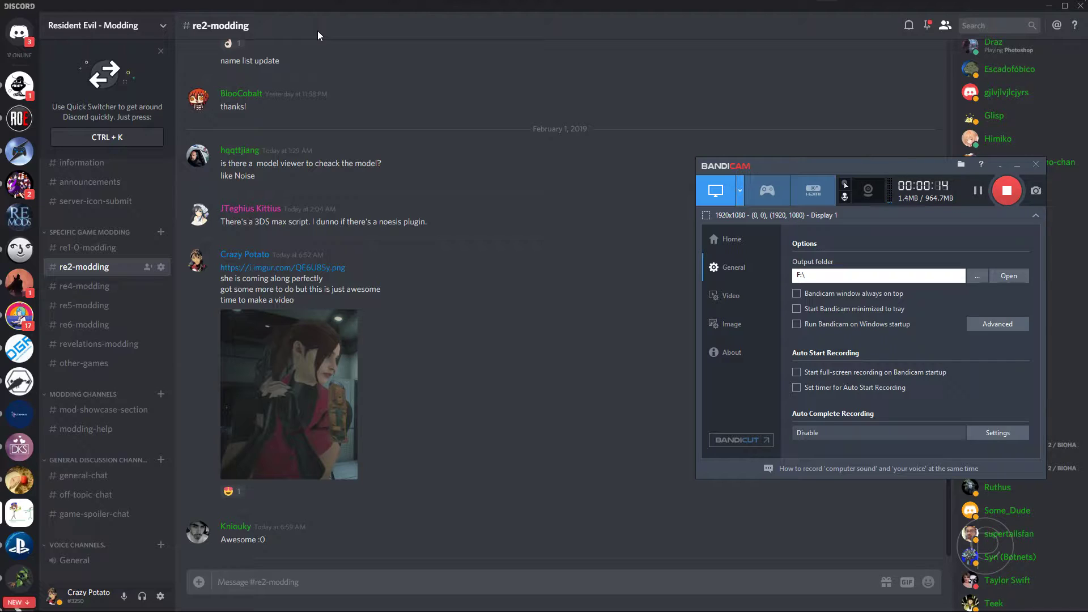
- Look over the members in the member list, including one member's profile card, and the earlier messages in the re2-modding channel
left_click_drag(934, 184, 745, 191)
scroll(1032, 229, "up", 6)
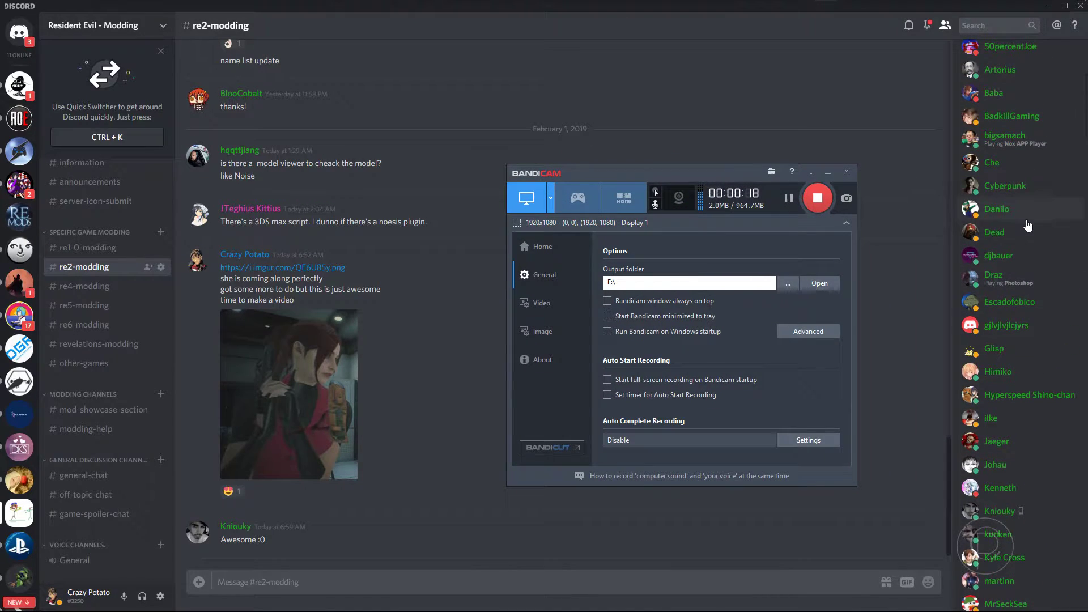
left_click(991, 278)
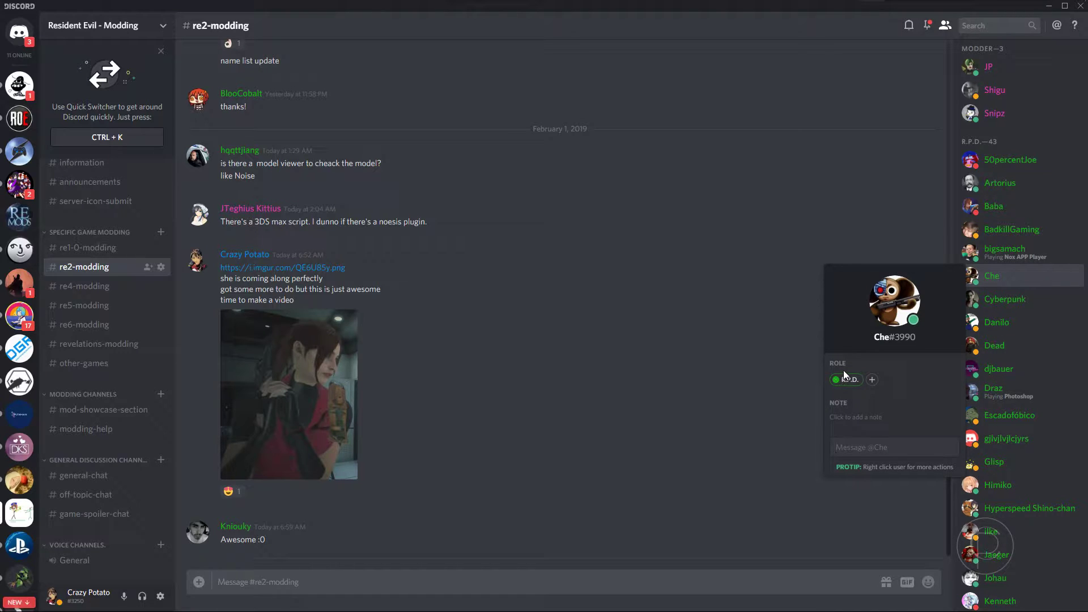
left_click(542, 267)
scroll(454, 270, "up", 10)
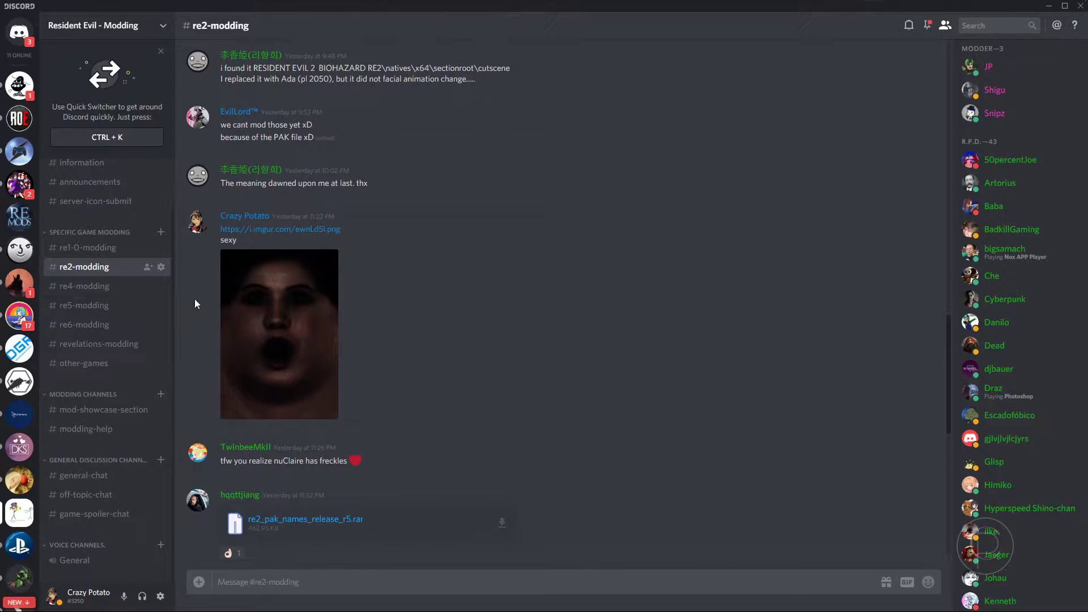
- Look through the general-chat channel's recent messages about texture glitches and view one poster's profile card
left_click(94, 476)
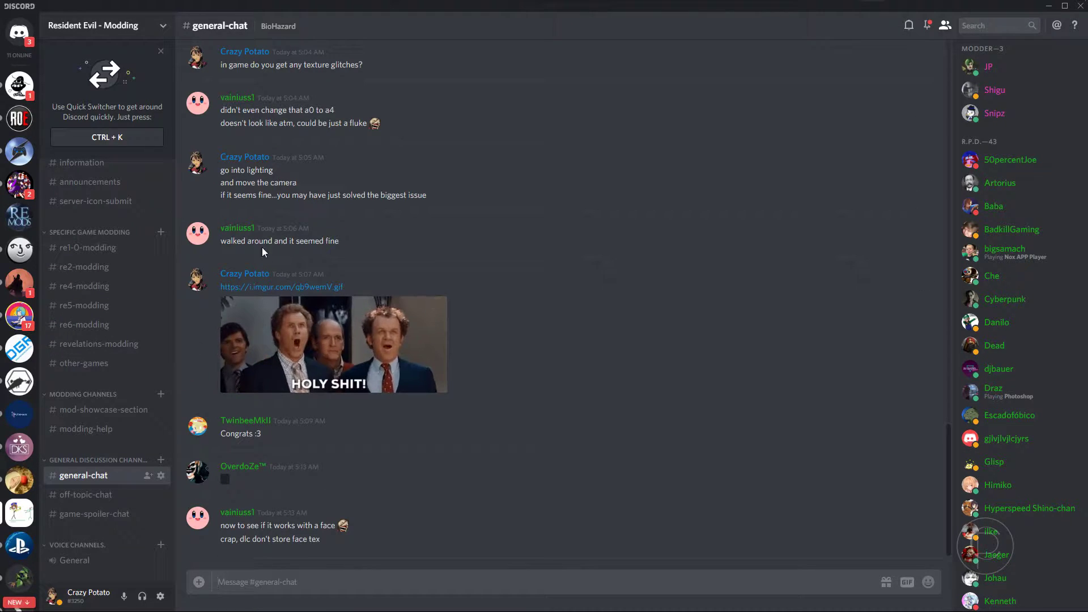
left_click(238, 228)
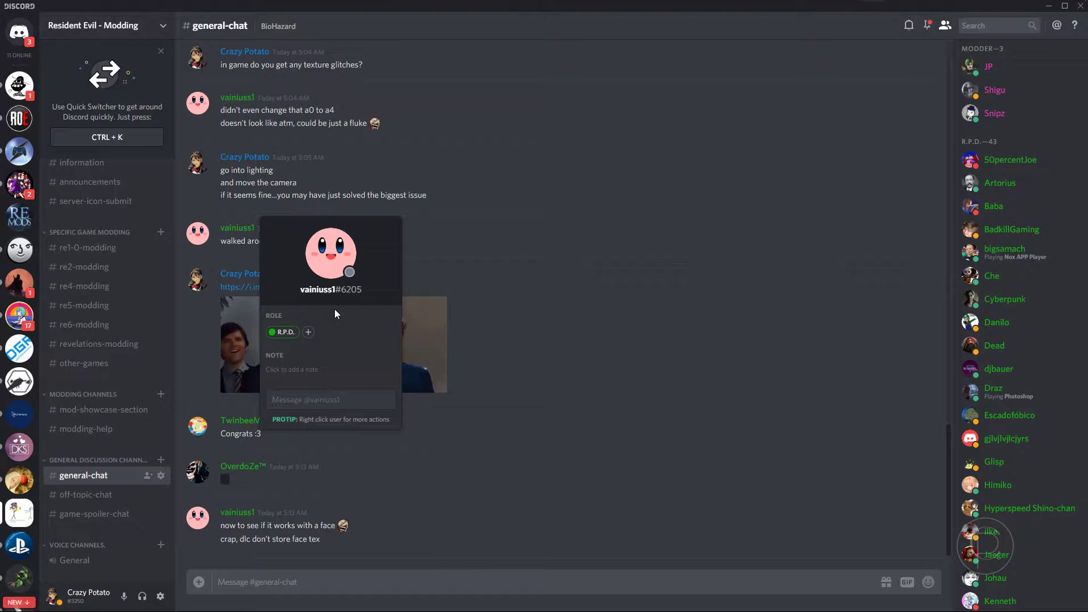
left_click(706, 256)
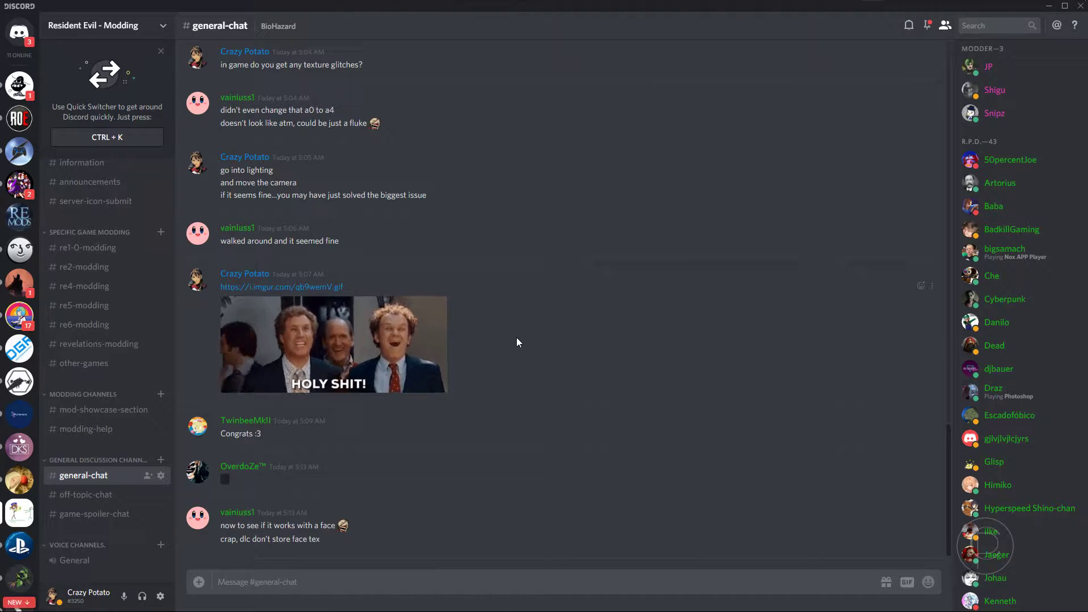
scroll(516, 340, "up", 15)
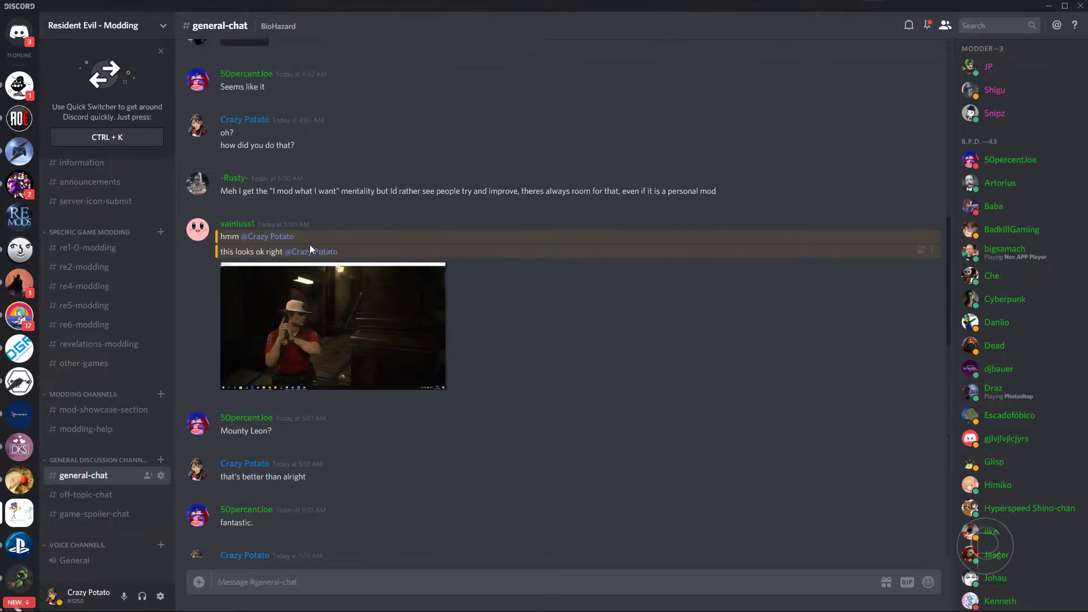
scroll(567, 340, "down", 10)
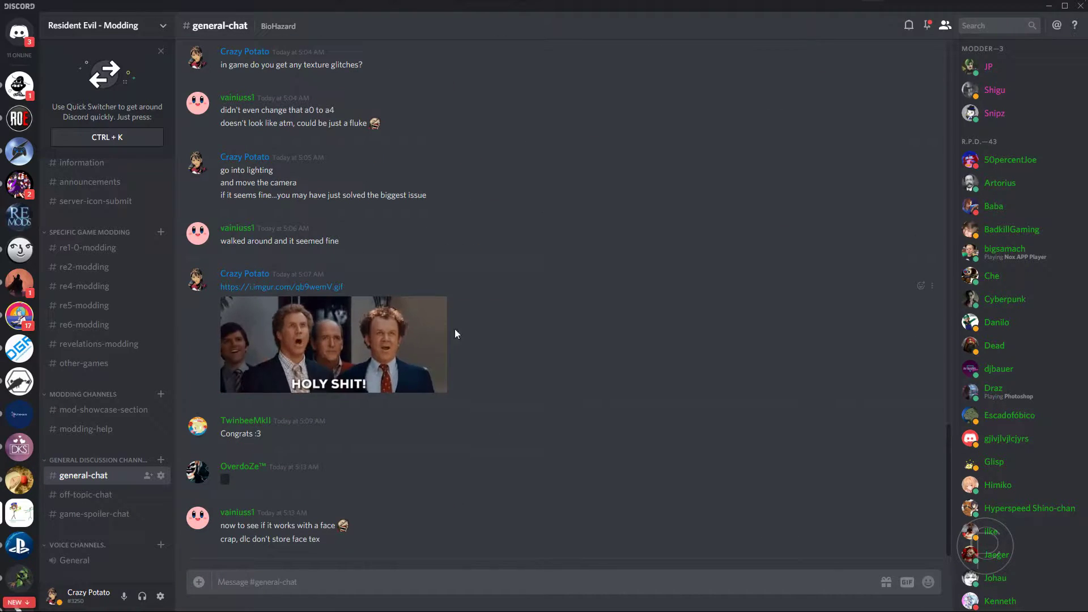
- Switch to Photoshop and add the text "CRAZY" on the upper back of the red jacket texture
mouse_move(984, 7)
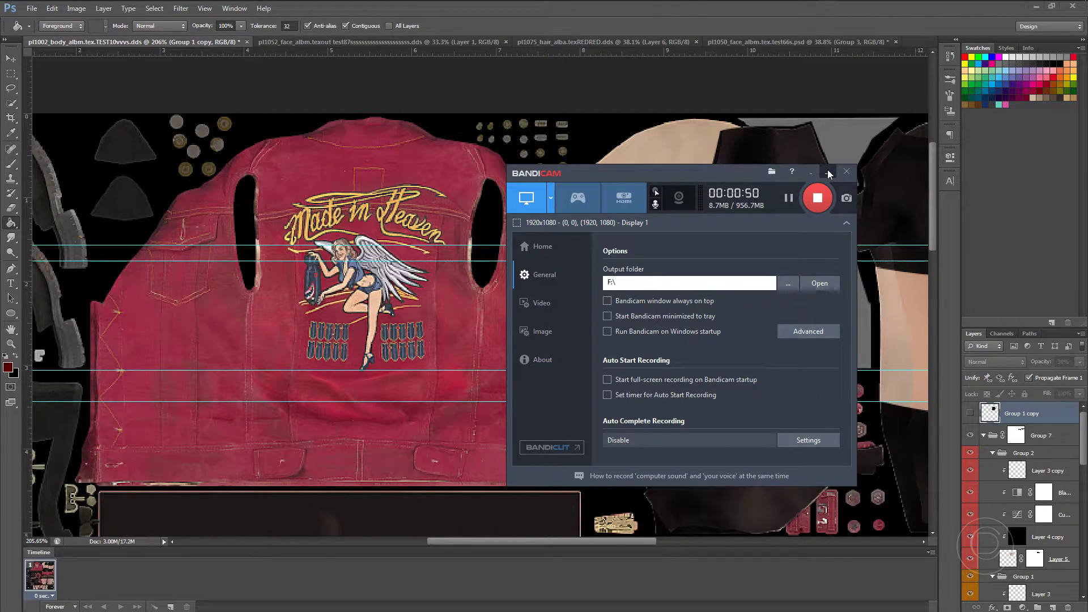
left_click(713, 23)
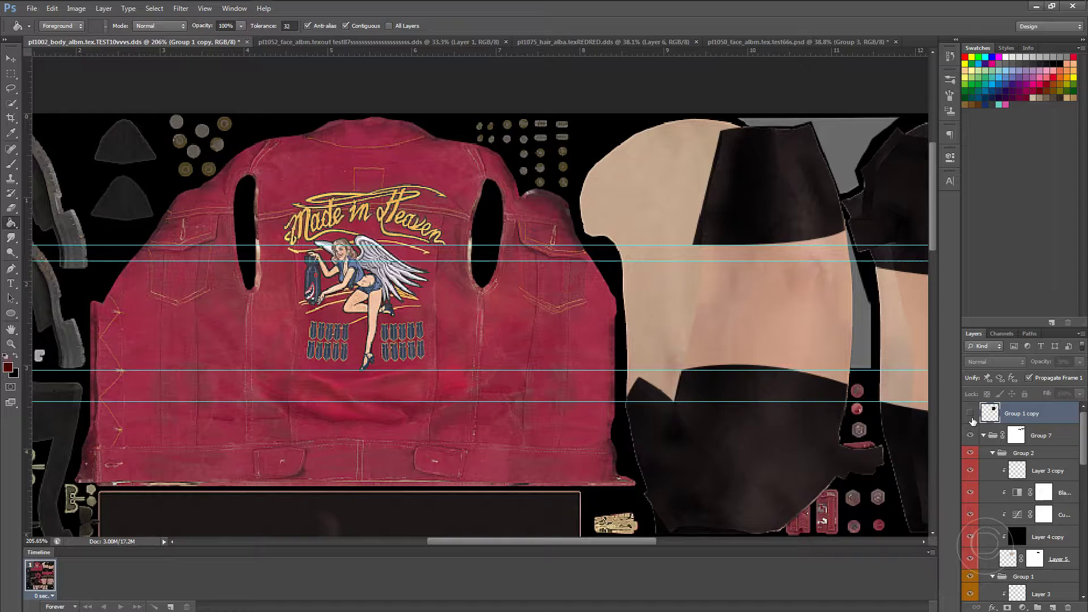
key("t")
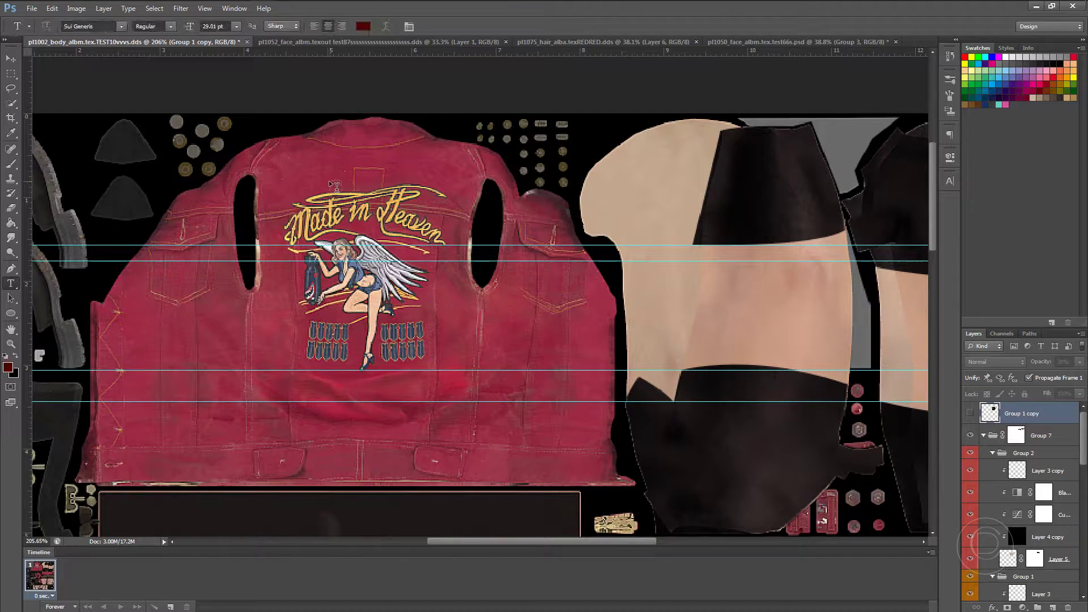
left_click(334, 175)
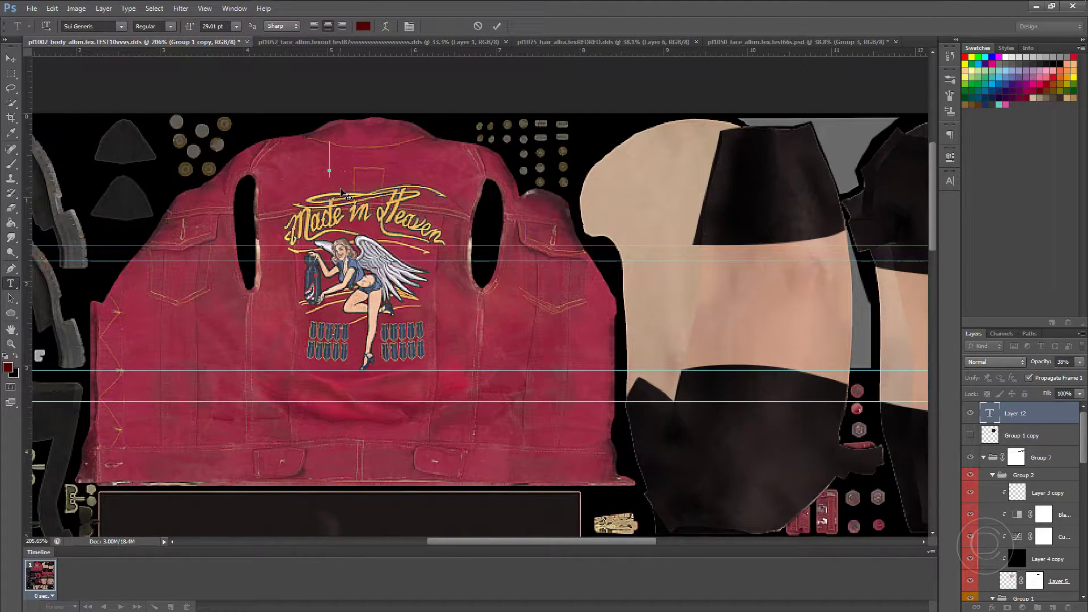
type("CRAZY")
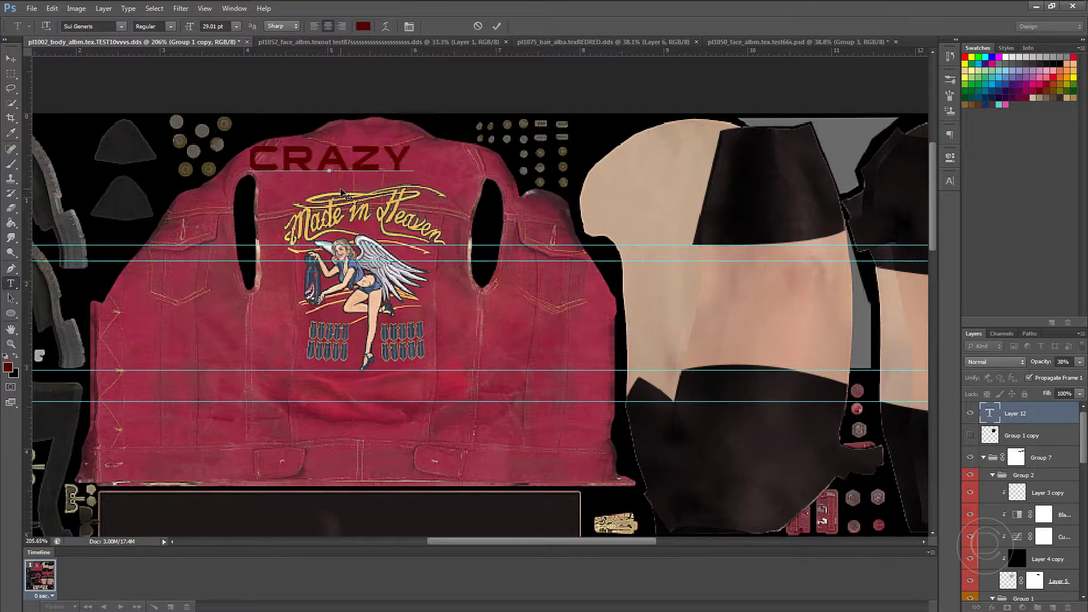
- Commit the CRAZY text and move it so that it sits centred above the "Made in Heaven" lettering
double_click(323, 162)
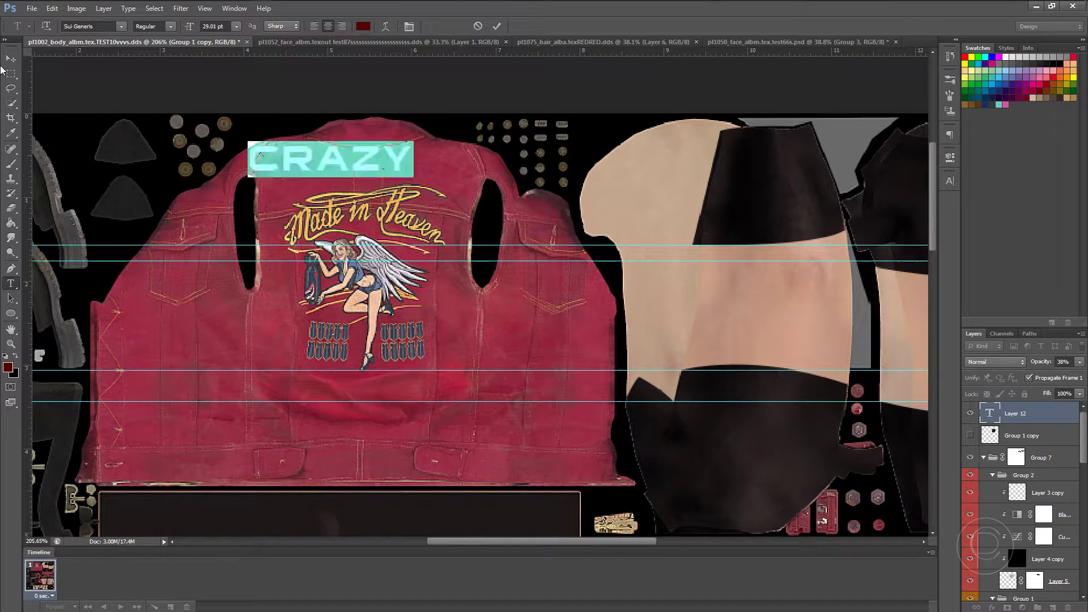
key("ctrl+Return")
key("v")
left_click_drag(347, 166, 382, 171)
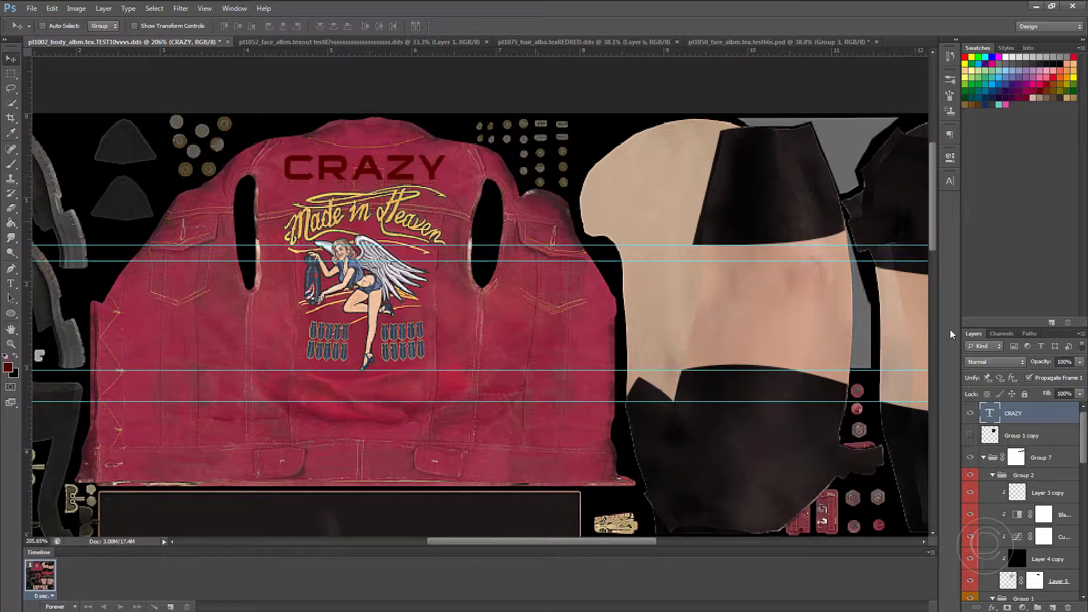
- Recolour the CRAZY text to the gold d9a754 sampled from the "Made in Heaven" lettering
left_click(8, 367)
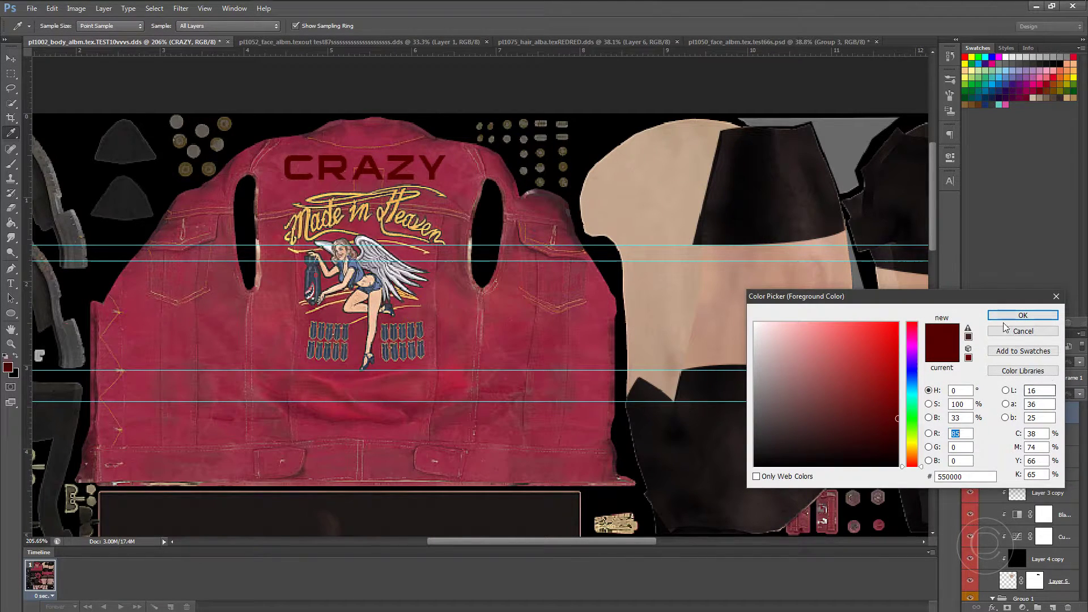
left_click(1013, 331)
left_click(16, 283)
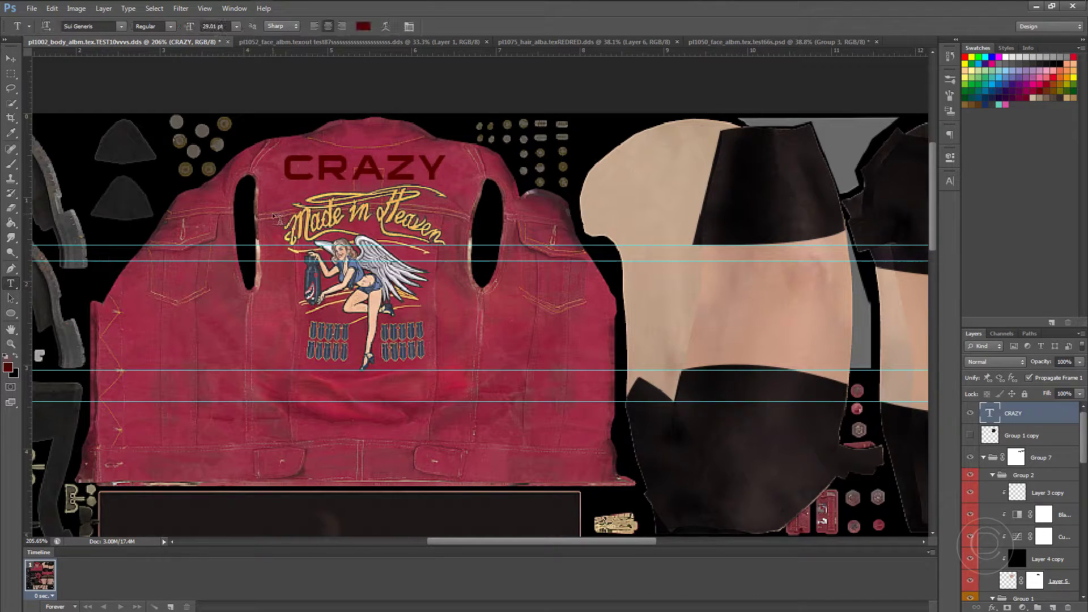
double_click(318, 175)
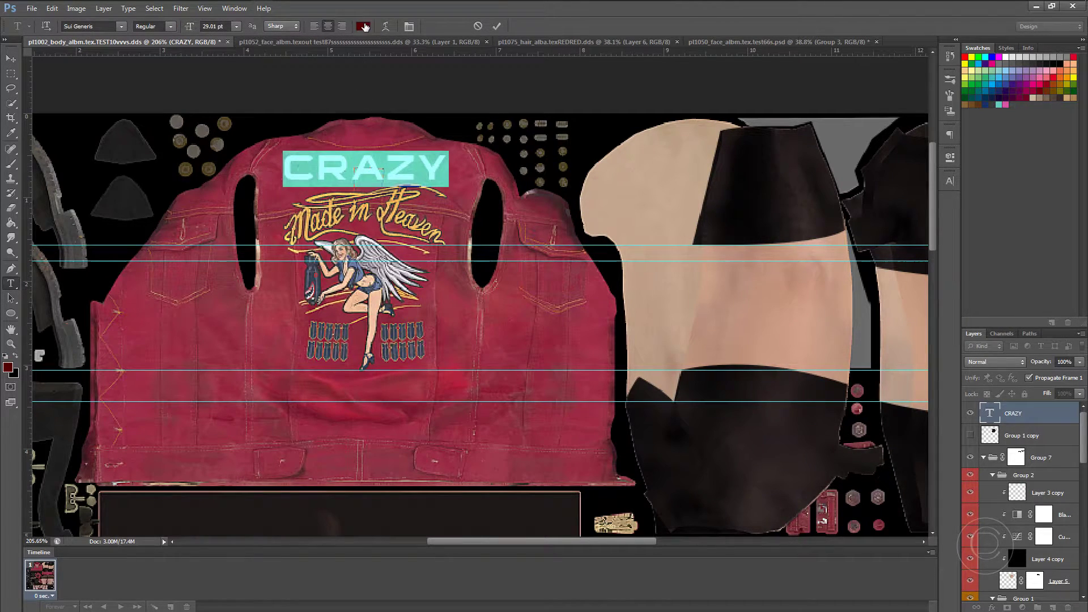
left_click(363, 26)
left_click(332, 211)
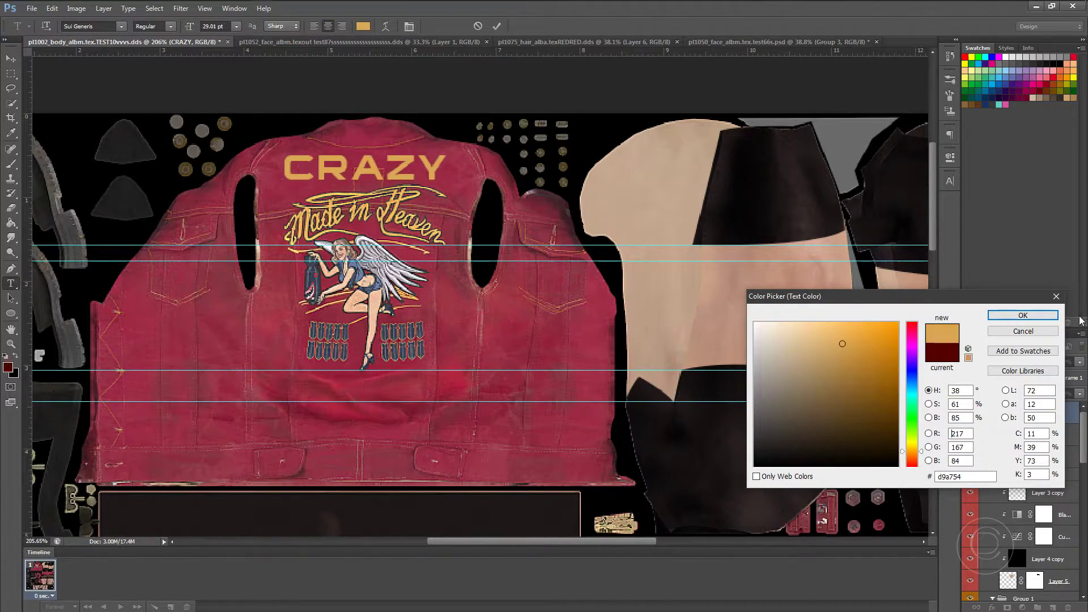
left_click(1020, 315)
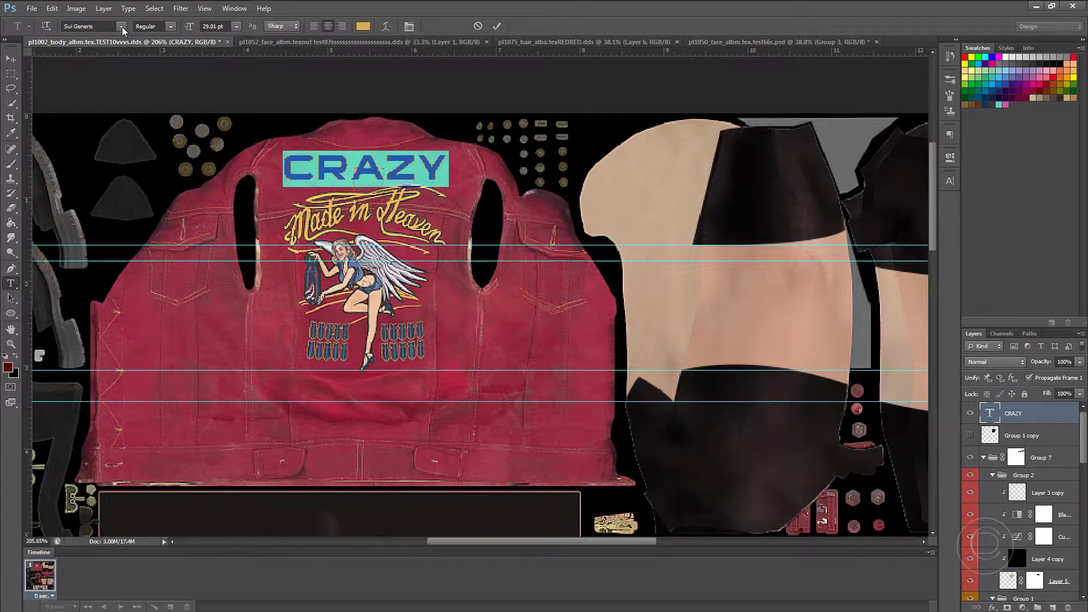
- Format the CRAZY text in the Today font at 37.01 pt with a tracking of 189
left_click(121, 26)
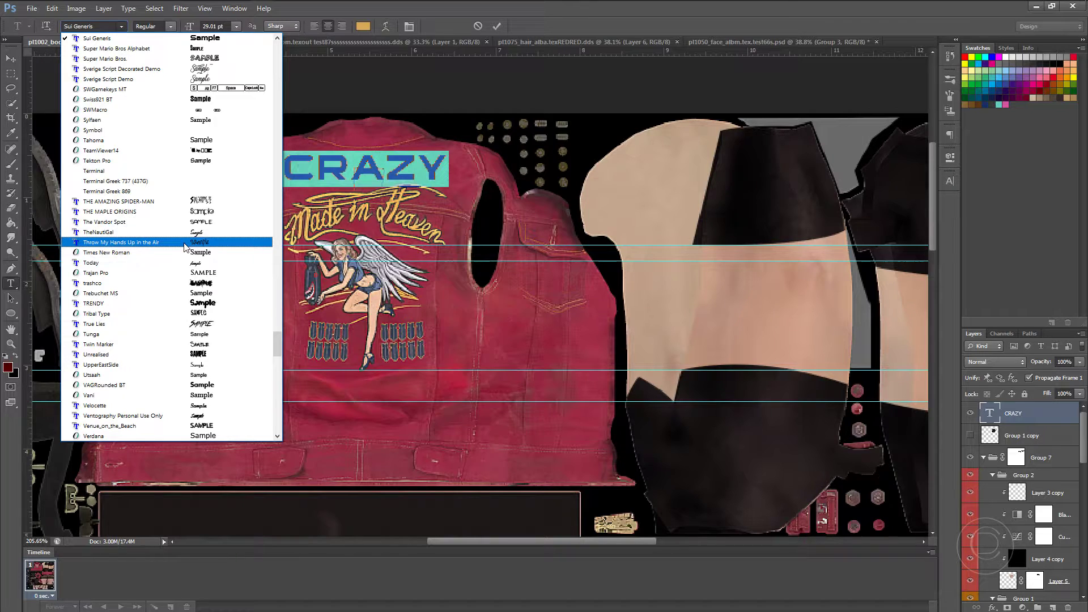
left_click(188, 263)
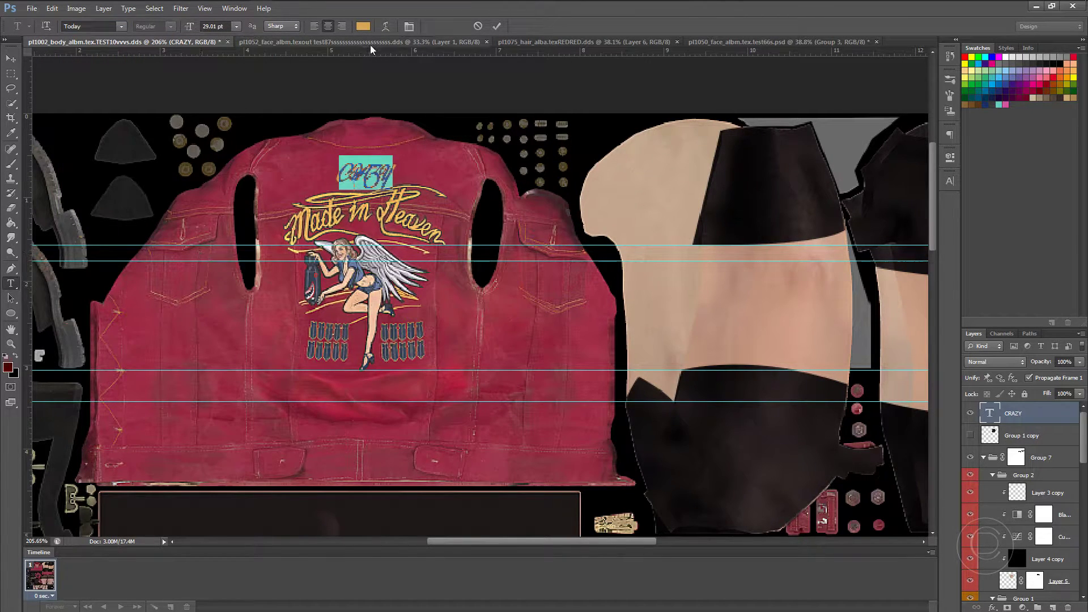
scroll(346, 154, "up", 2)
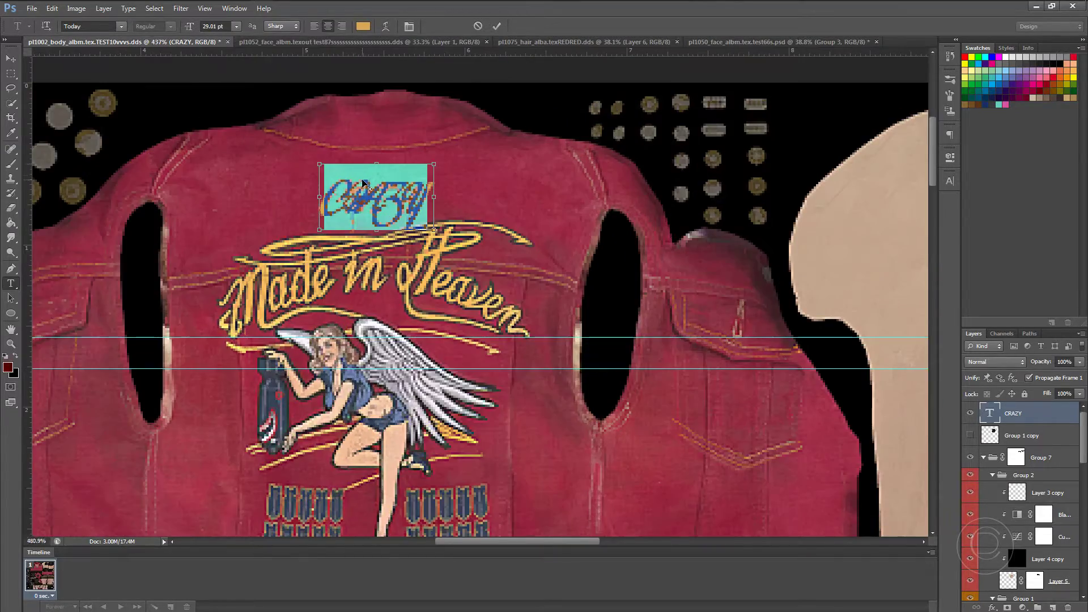
scroll(341, 151, "down", 1)
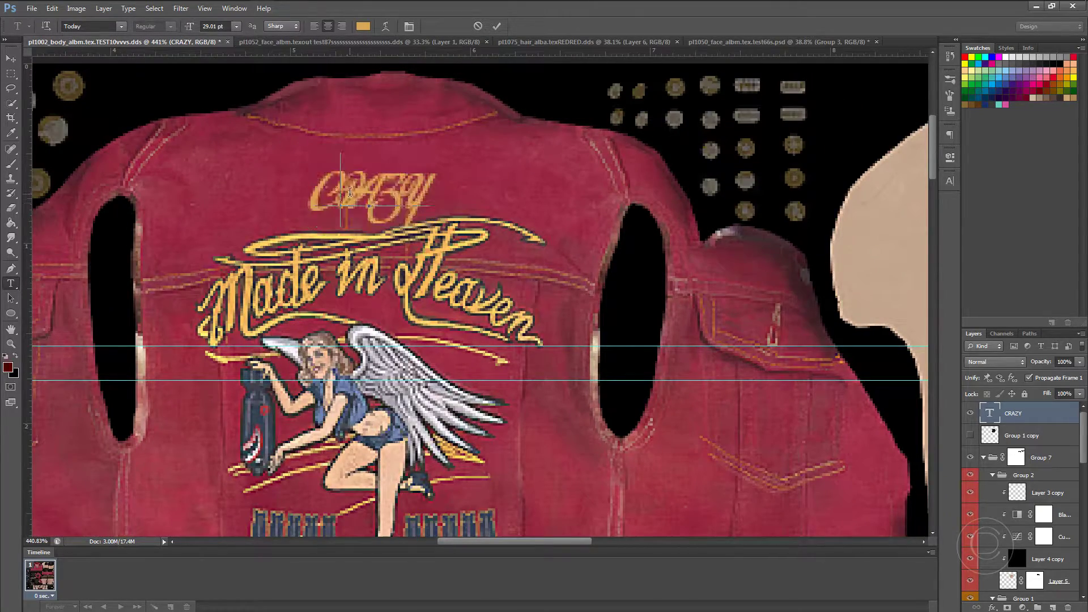
left_click_drag(189, 29, 190, 32)
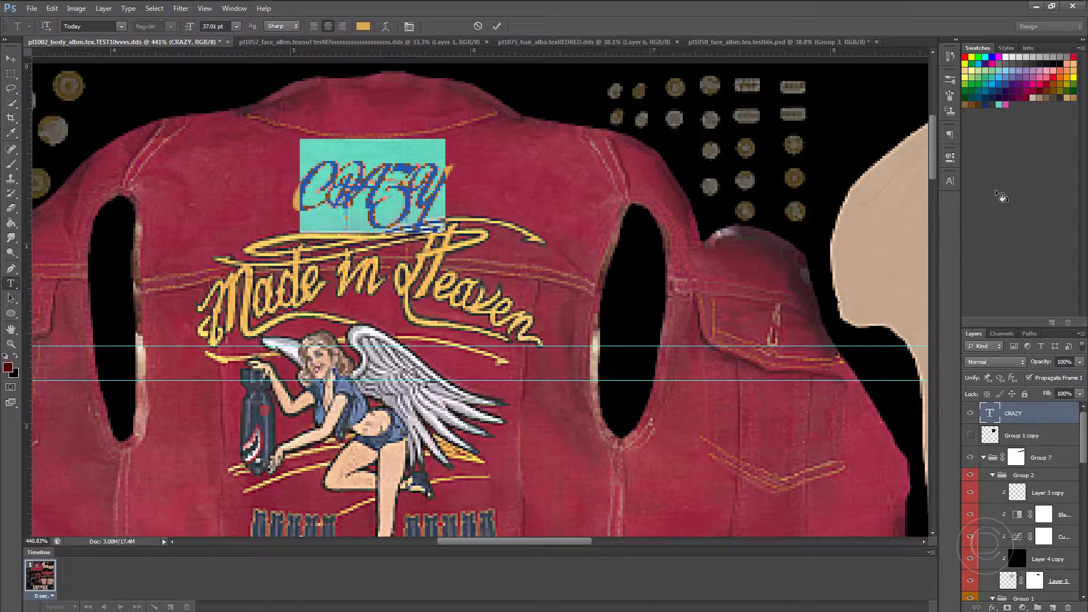
left_click(950, 180)
left_click_drag(885, 222, 885, 223)
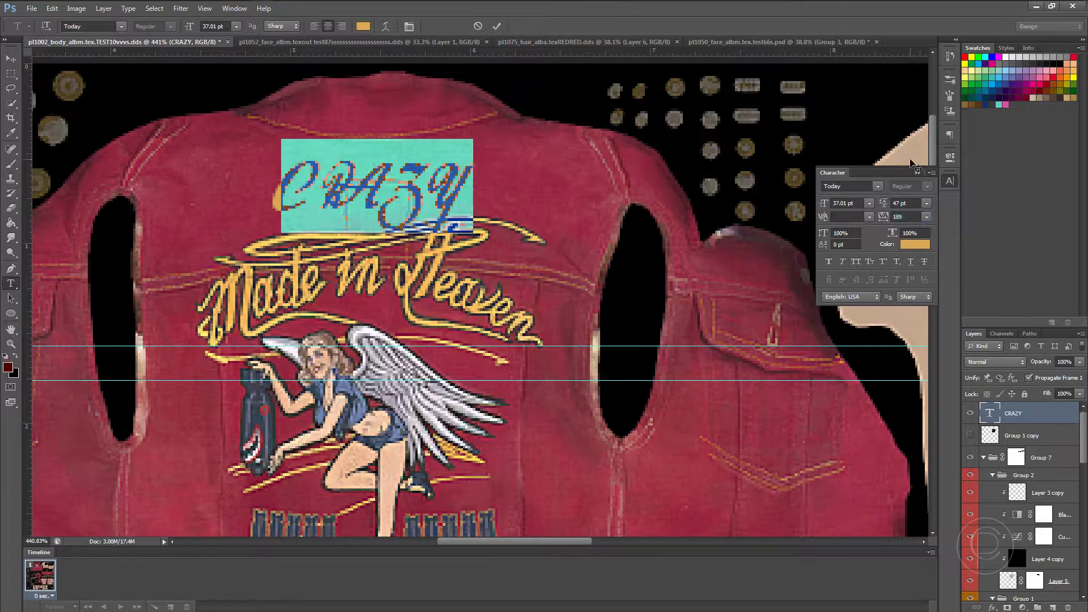
- Replace the word CRAZY in the text layer with "Made"
left_click(324, 189)
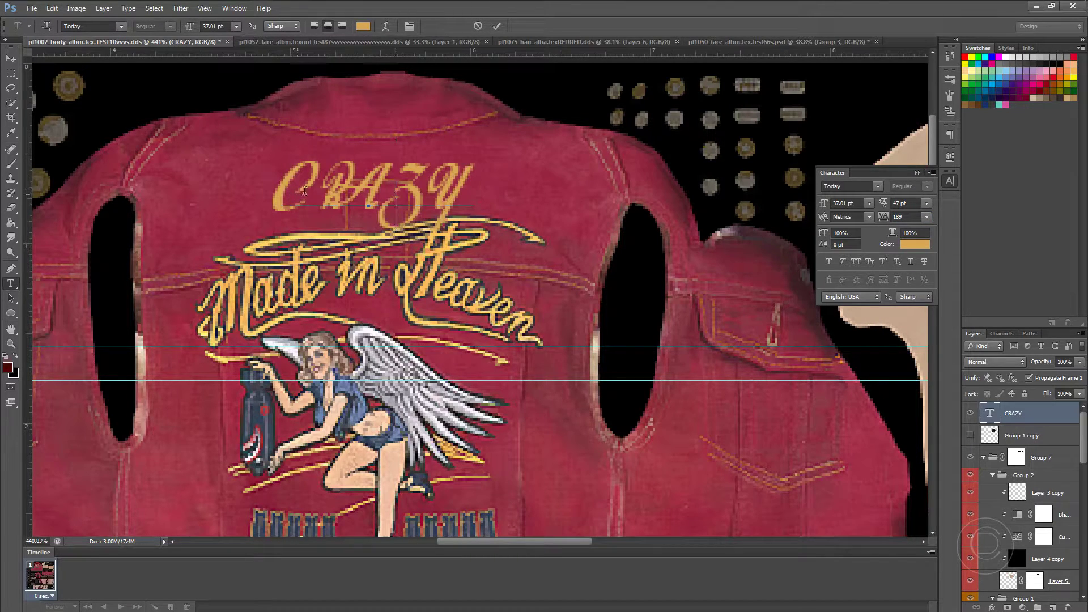
left_click_drag(324, 190, 476, 190)
key("BackSpace")
key("BackSpace")
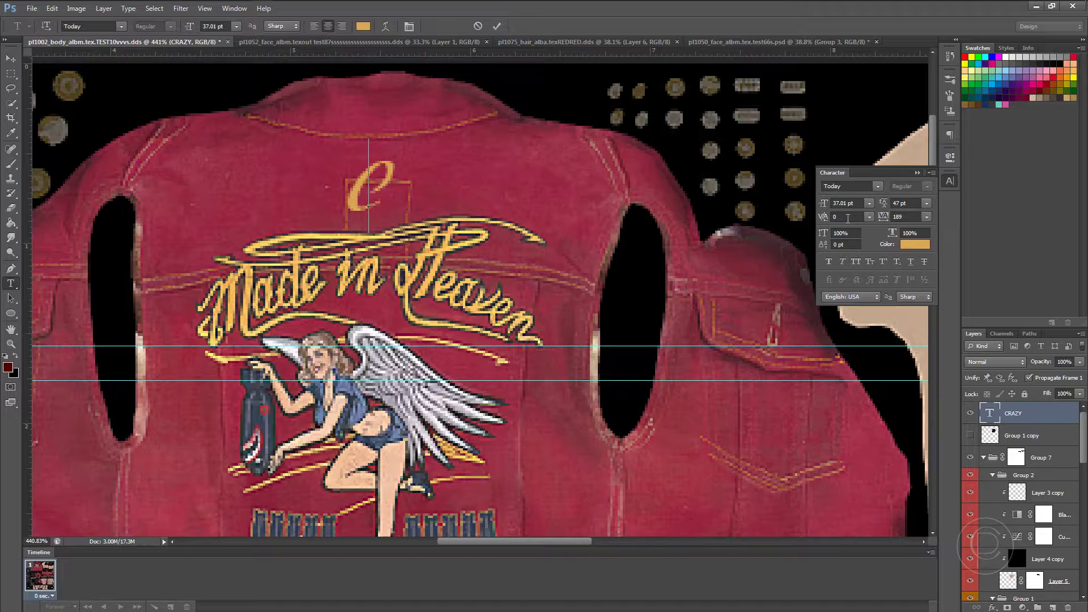
type("Made")
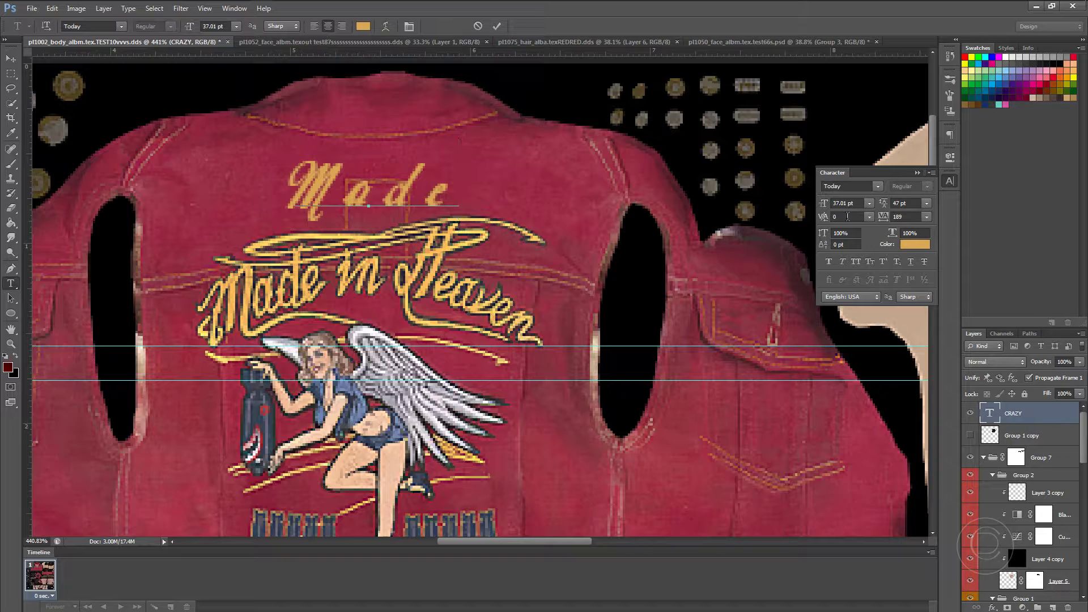
- Change the font of the "Made" text to Ventography Personal Use Only
double_click(410, 178)
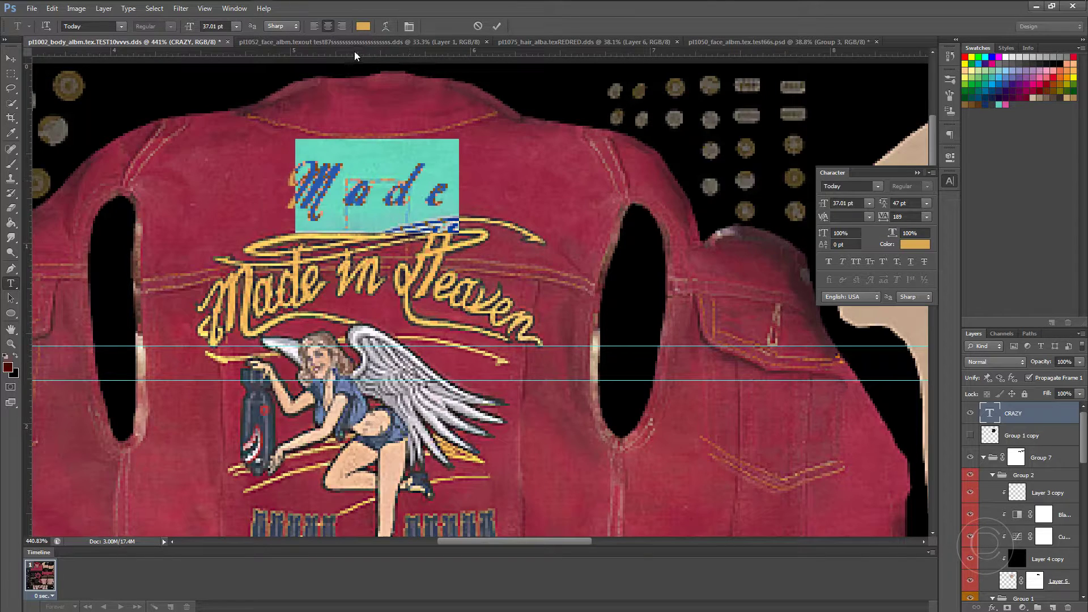
left_click(120, 27)
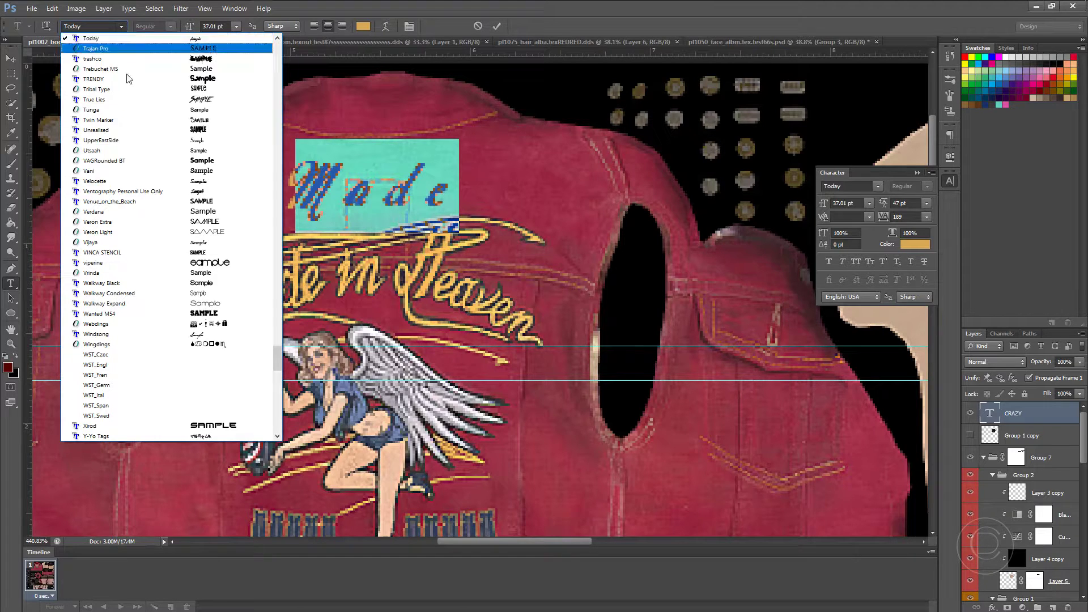
left_click(143, 191)
- Try the Angilla Tattoo Personal Use font on the "Made" text and move the text toward the jacket's right shoulder
left_click(120, 27)
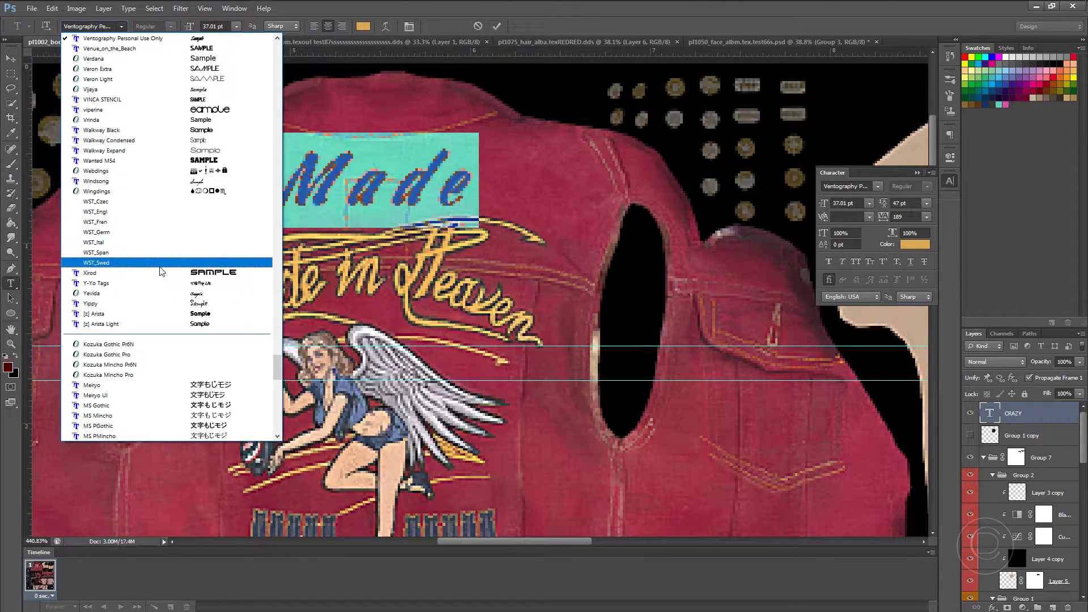
scroll(163, 271, "up", 15)
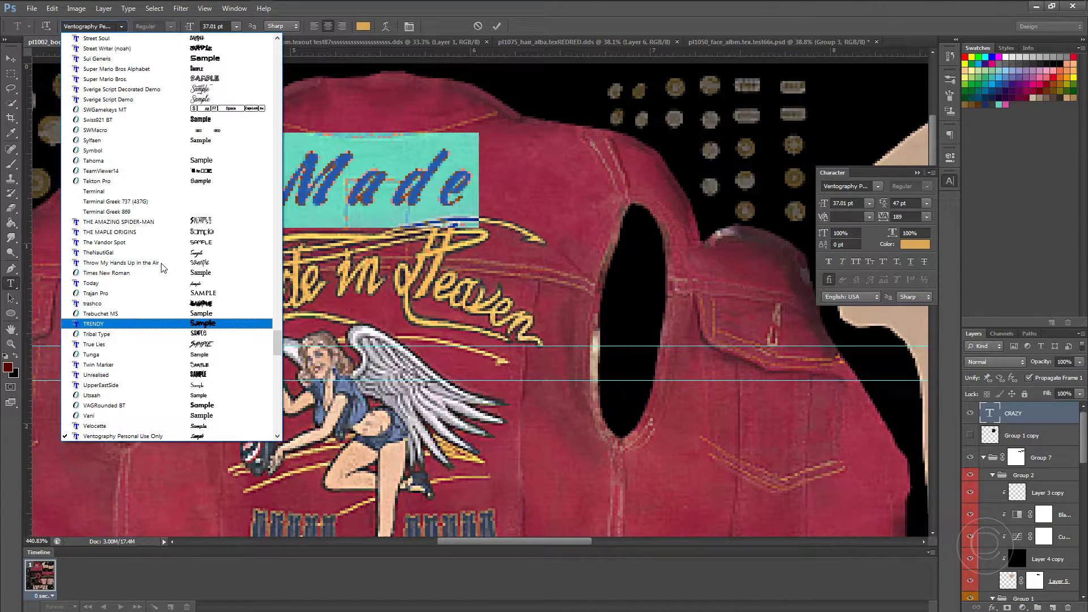
scroll(164, 267, "up", 5)
scroll(163, 267, "up", 6)
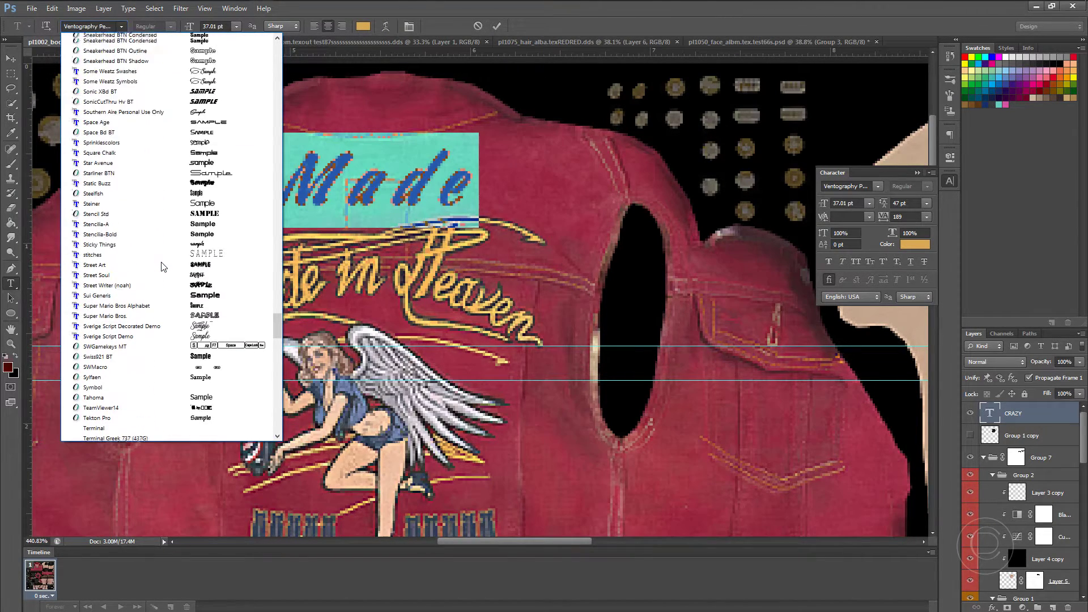
left_click_drag(280, 317, 280, 48)
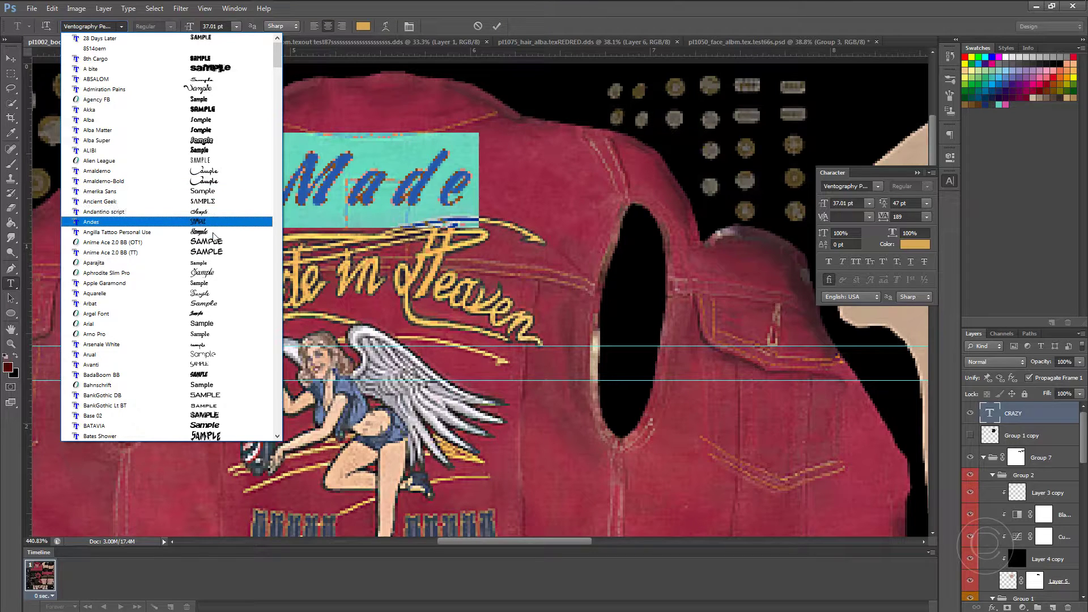
left_click(213, 232)
left_click(360, 203)
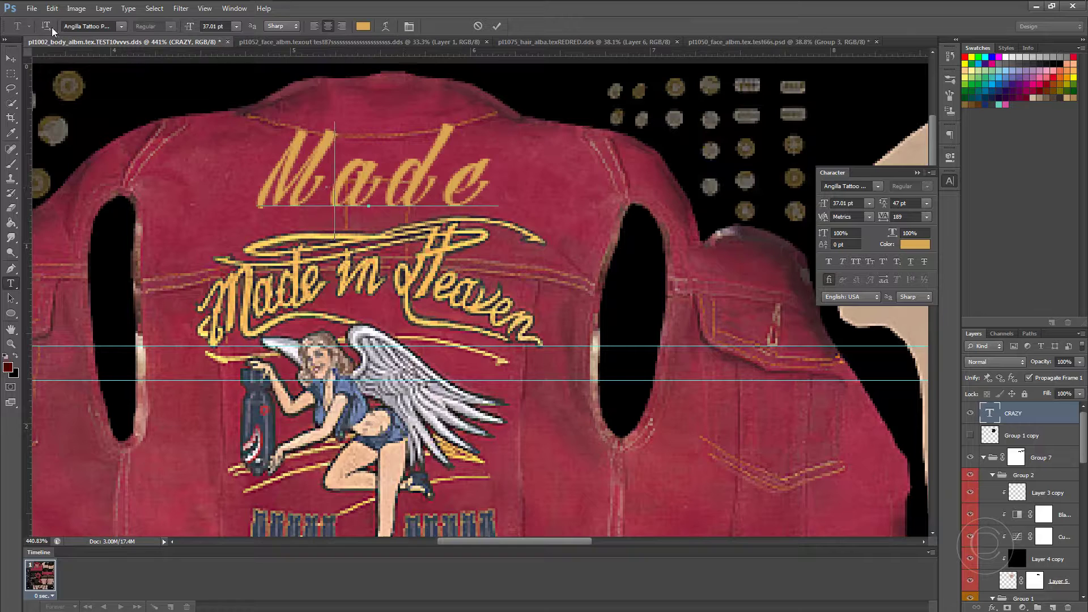
left_click(11, 58)
left_click_drag(343, 150, 516, 148)
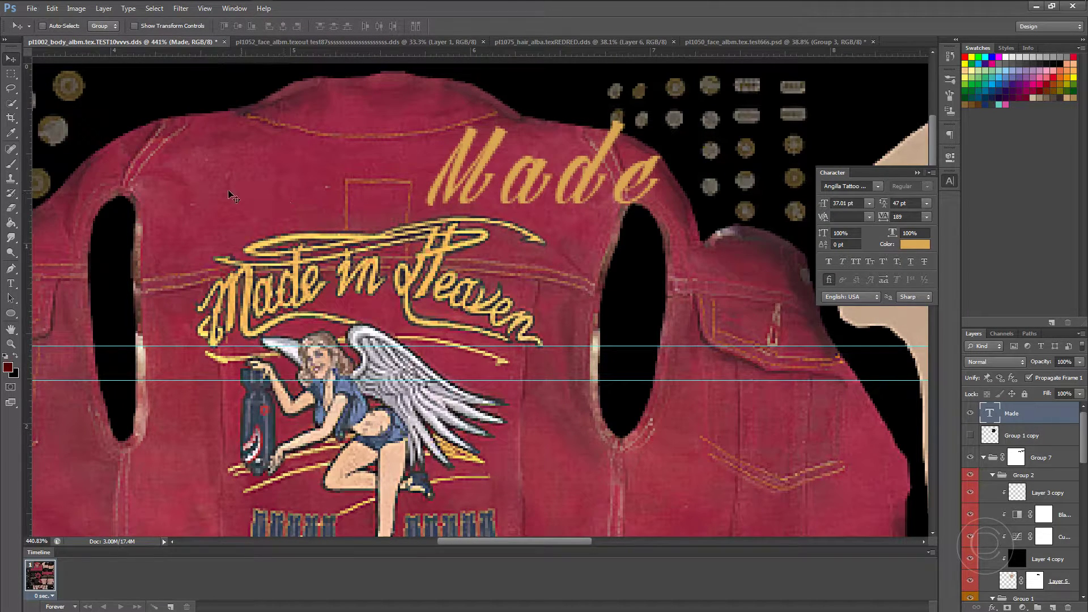
- Replace the "Made" text with the sample letters "da", "Dd" and "Mm" in turn to compare their shapes with the original lettering
left_click(11, 283)
double_click(566, 184)
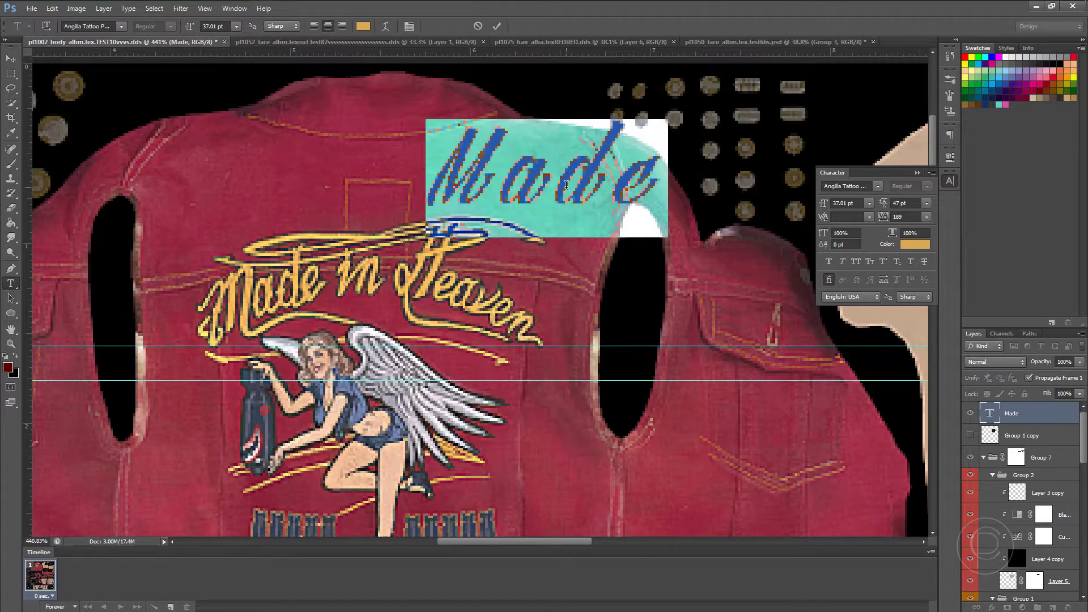
type("da")
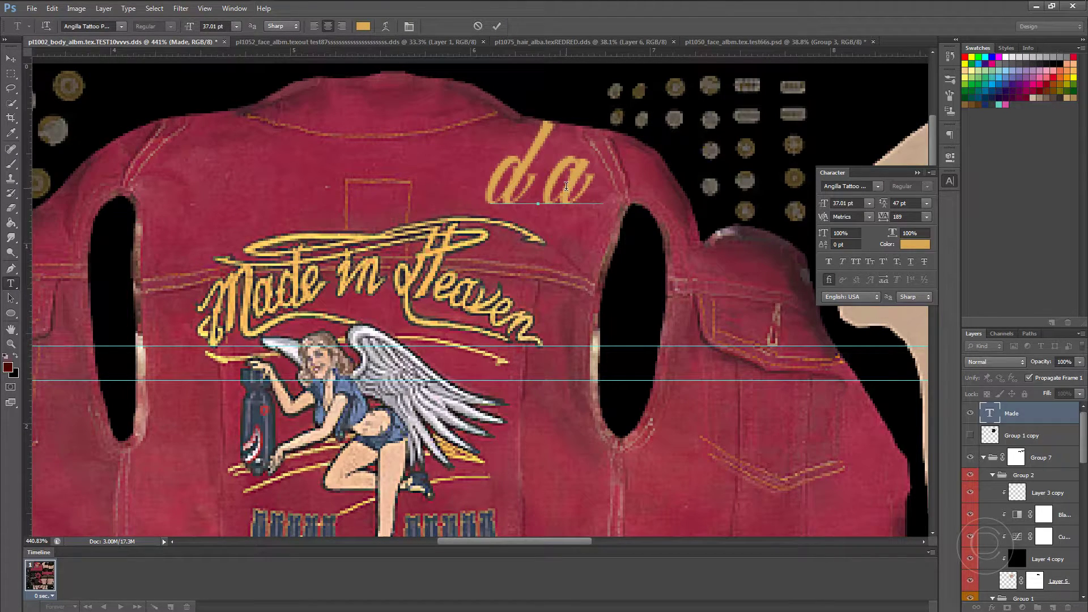
key("BackSpace")
key("BackSpace")
type("Dd")
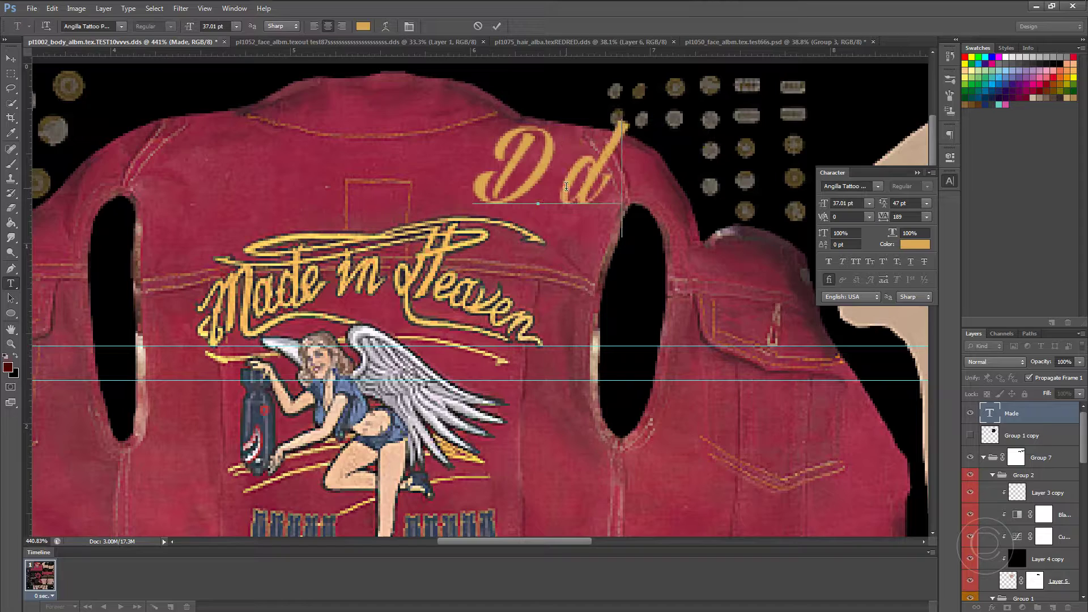
key("BackSpace")
key("BackSpace")
type("M")
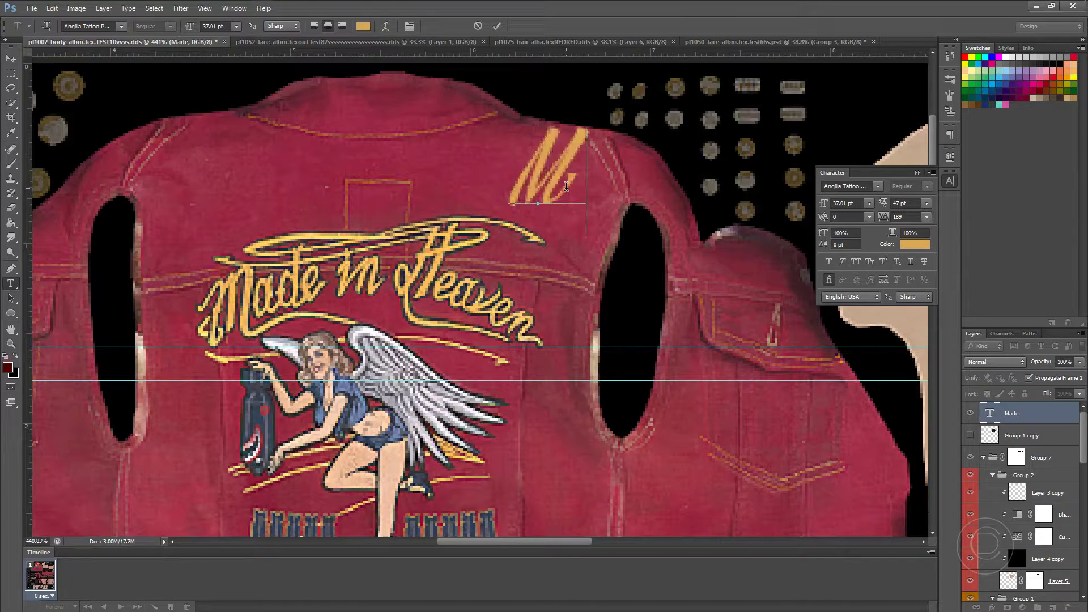
type("m")
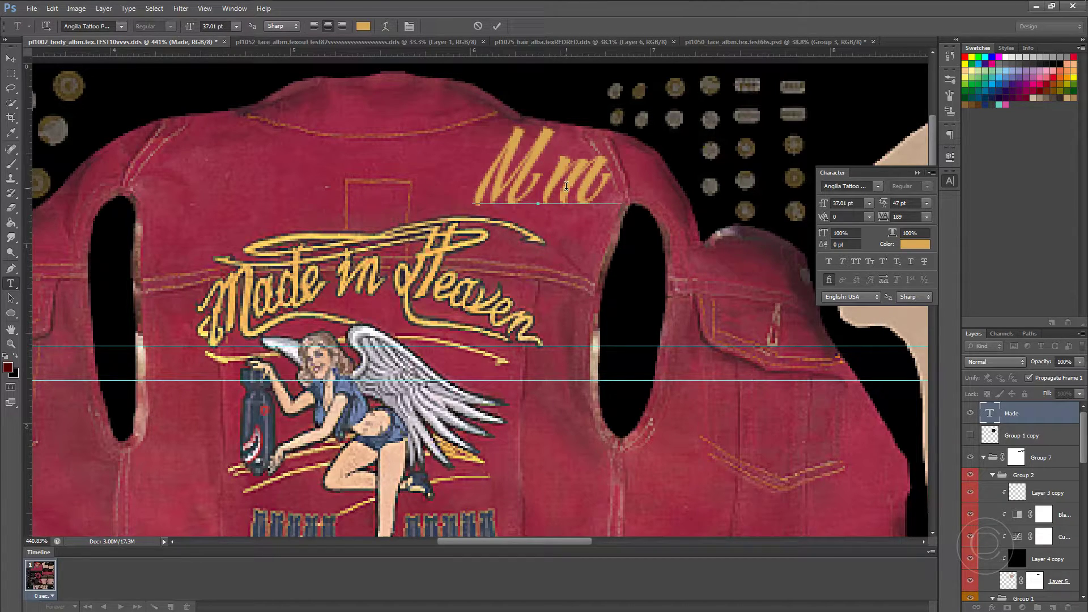
- Try the Argel Font on the "Mm" sample text and replace the letters with "ade"
key("ctrl+a")
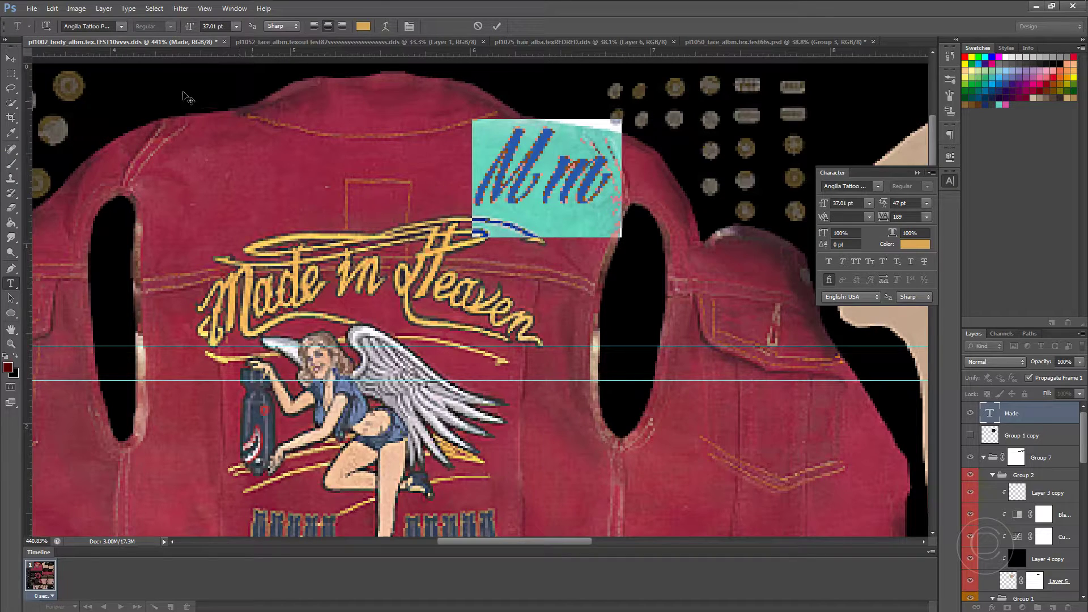
left_click(121, 26)
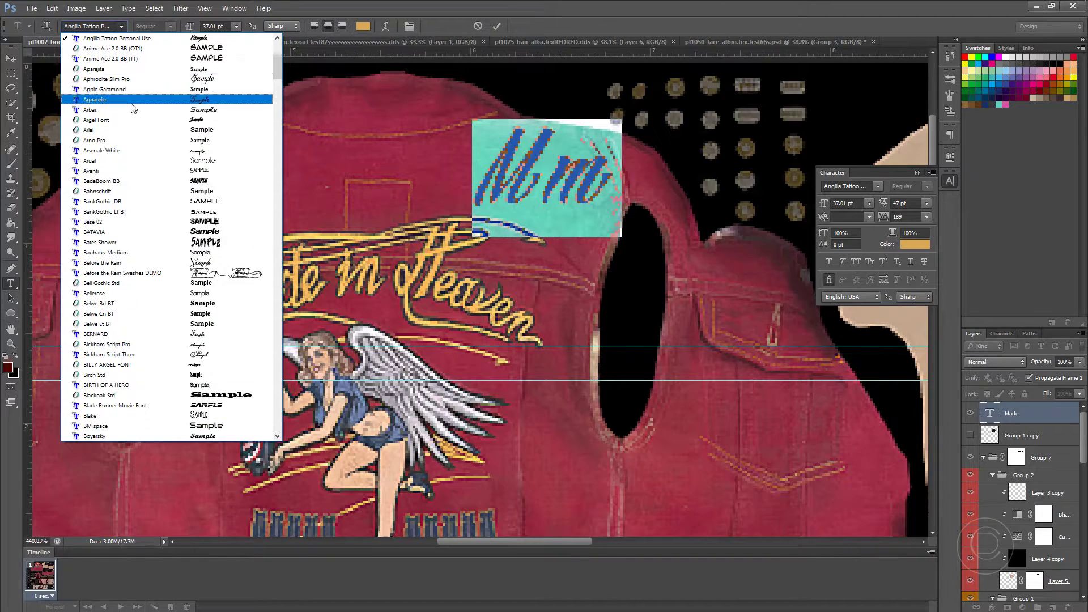
left_click(136, 120)
left_click(520, 182)
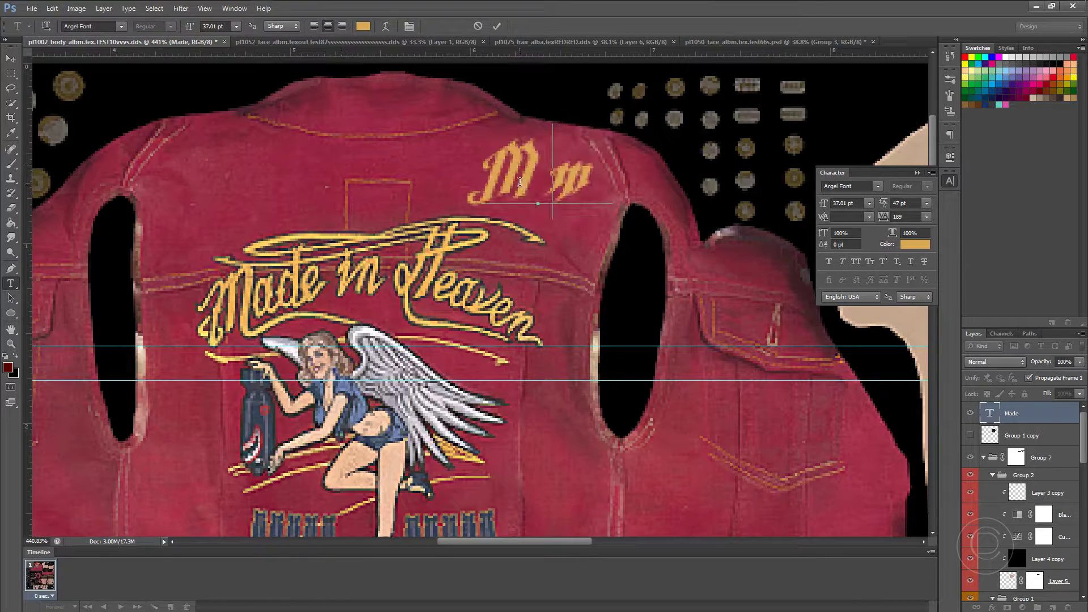
double_click(534, 200)
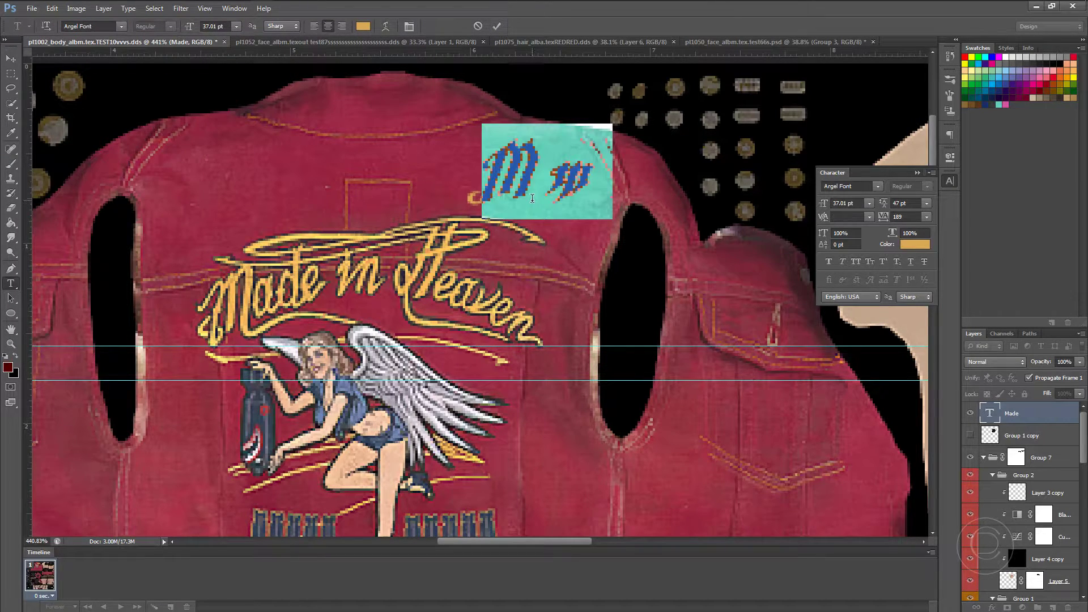
type("ade")
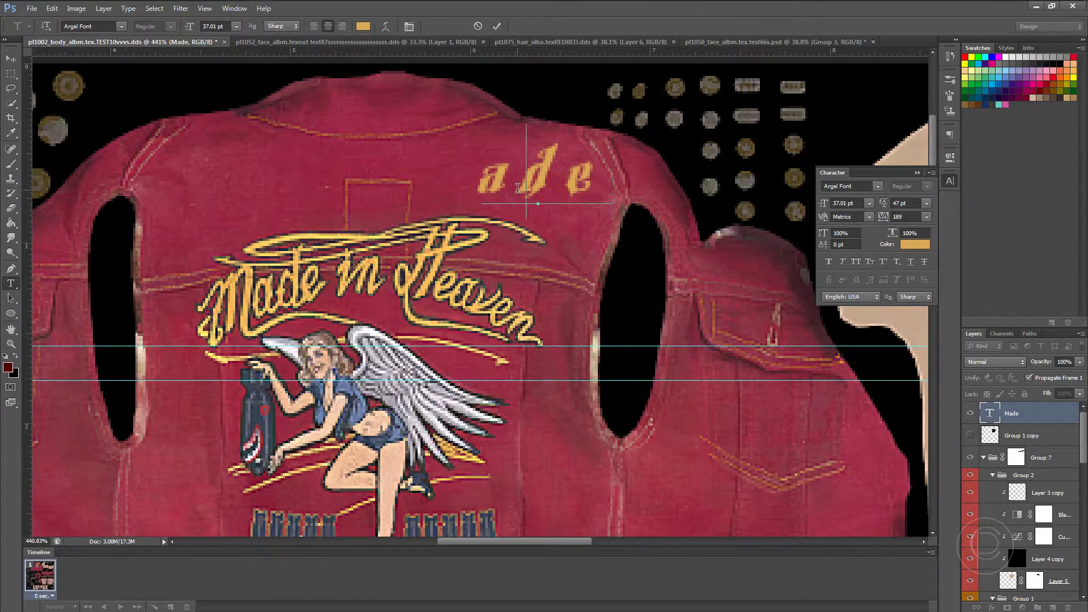
- Set the font of the "ade" text to Today and replace its wording with "Crazy"
double_click(485, 190)
left_click(122, 26)
left_click(92, 26)
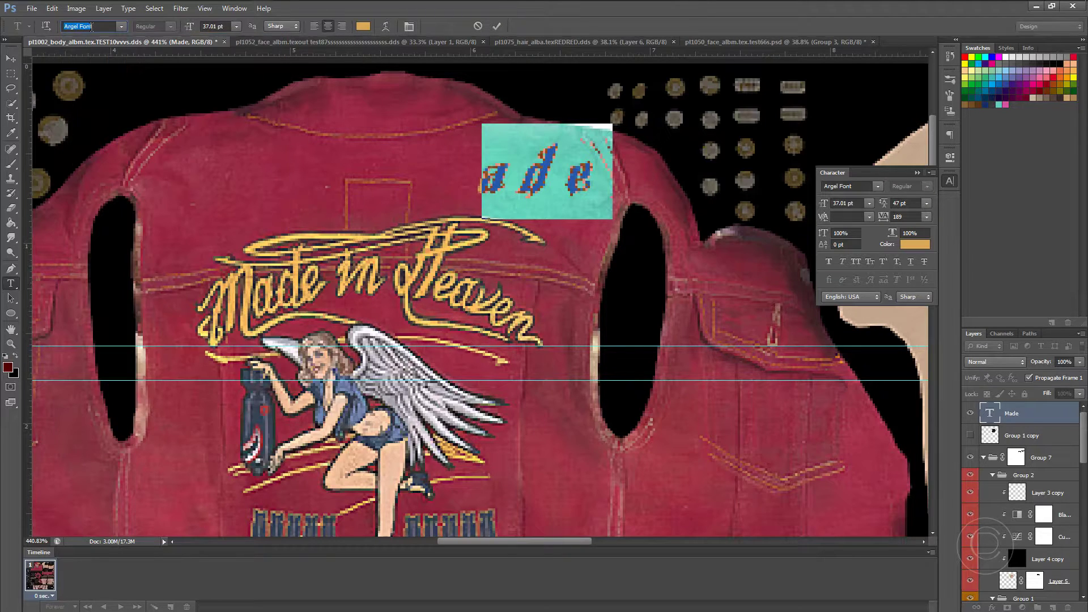
type("Today")
key("Return")
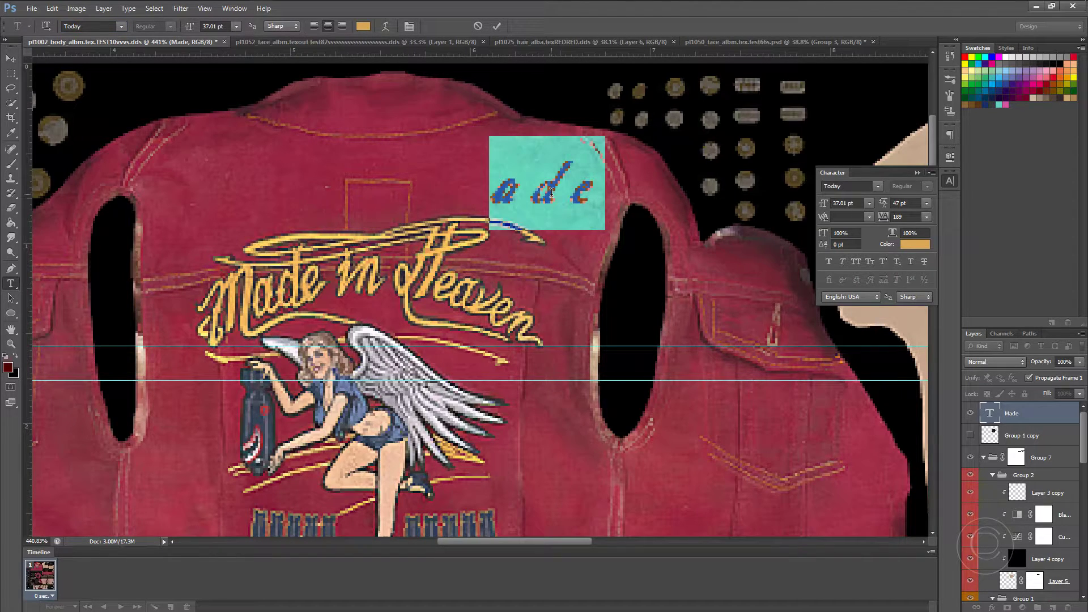
type("Crazy")
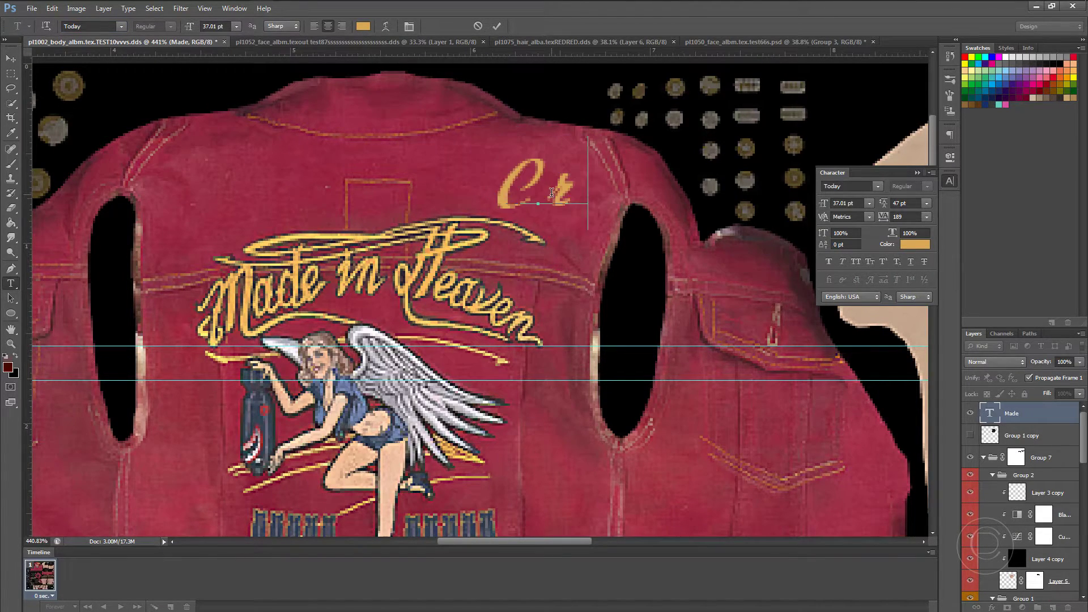
- Tighten the tracking of the whole "Crazy" text so the script letters join up, and collapse the character settings
double_click(555, 192)
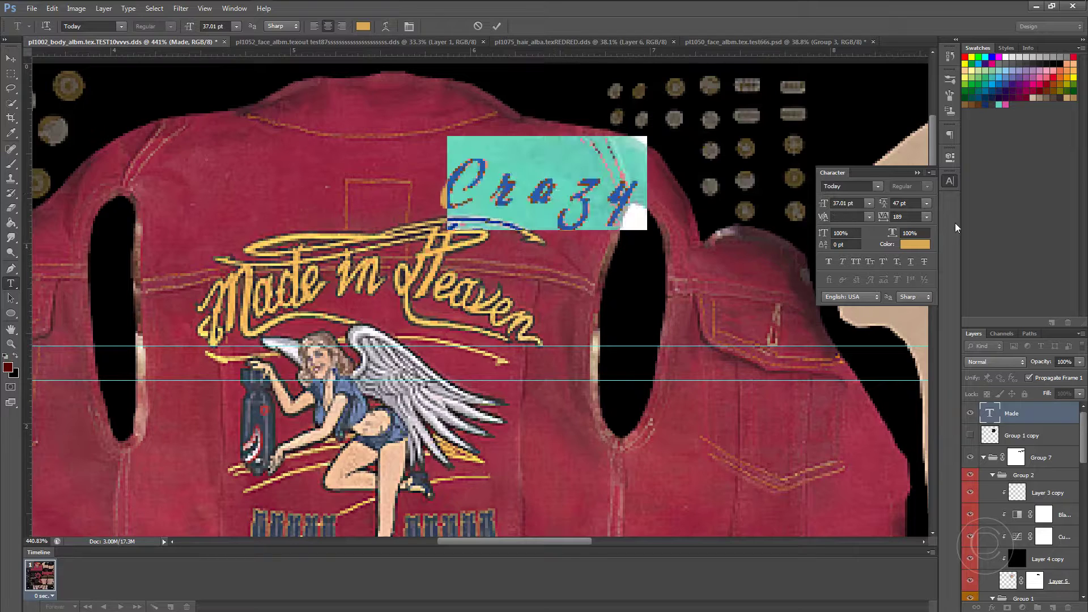
left_click_drag(884, 218, 850, 218)
left_click(916, 173)
- Move the "Crazy" text below the pin-up's foot, centred between the two rows of bombs on the jacket back
left_click(11, 58)
left_click_drag(539, 199, 484, 392)
scroll(391, 395, "down", 2)
scroll(391, 312, "down", 2)
left_click_drag(381, 249, 255, 517)
scroll(256, 517, "down", 2)
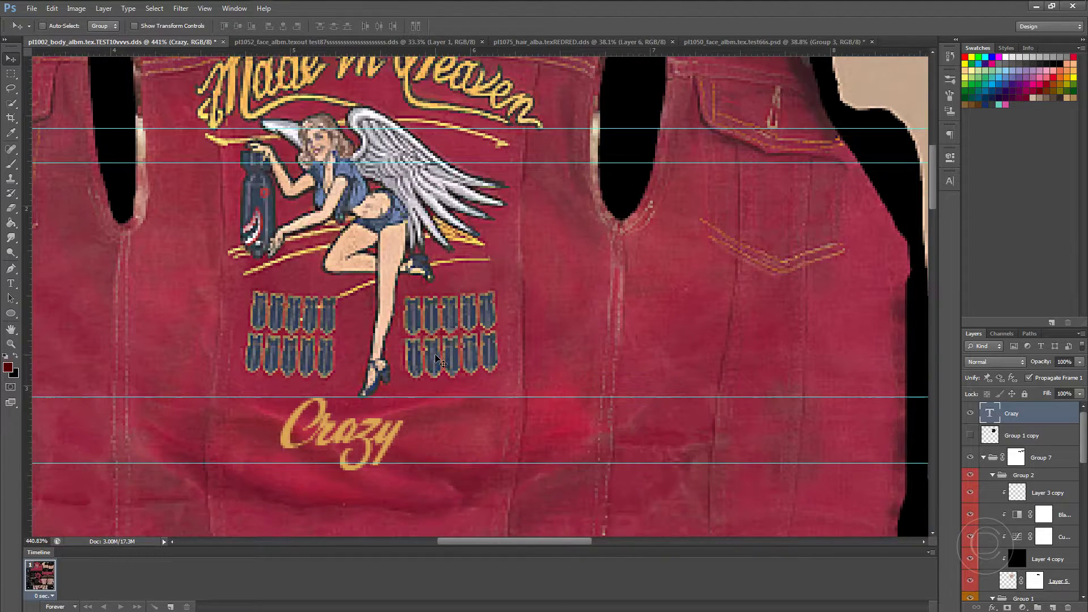
scroll(368, 436, "up", 1)
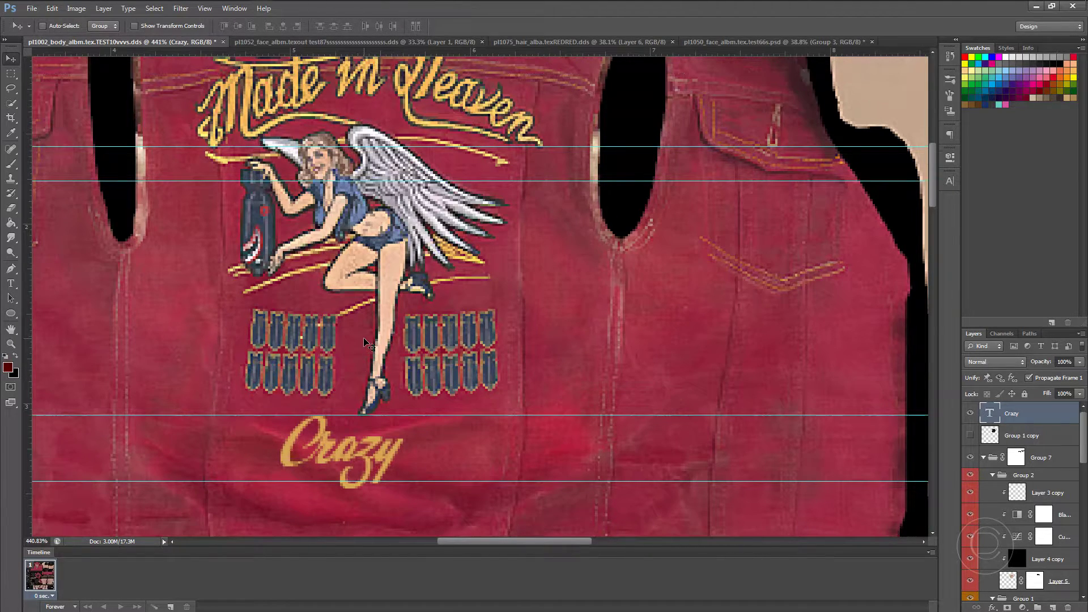
left_click_drag(354, 448, 365, 444)
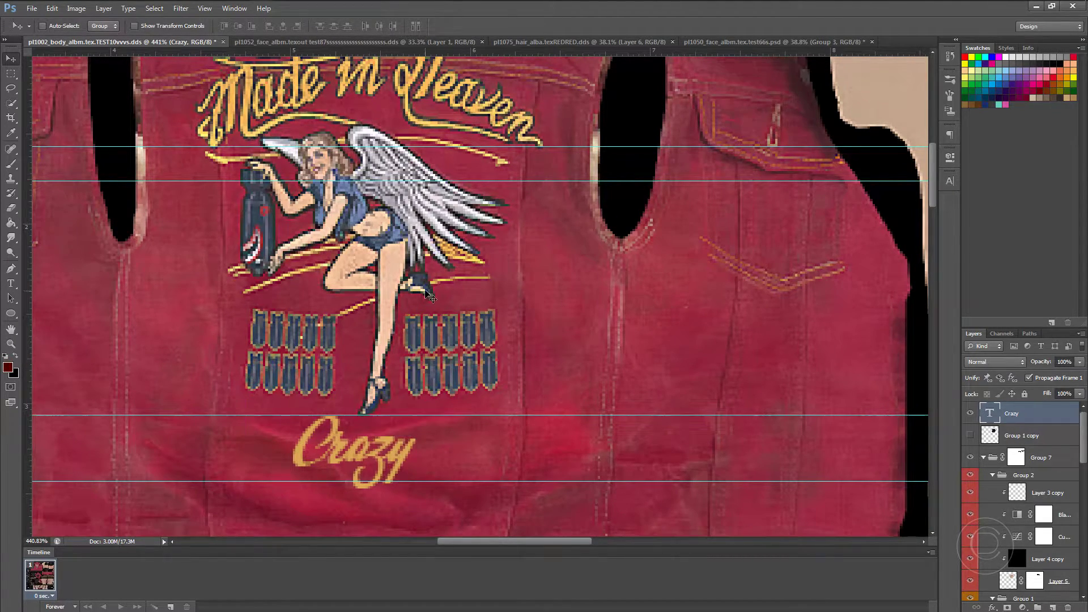
- Add a 1 px outside Stroke effect to the "Crazy" text layer
scroll(497, 249, "up", 2)
scroll(497, 250, "up", 1)
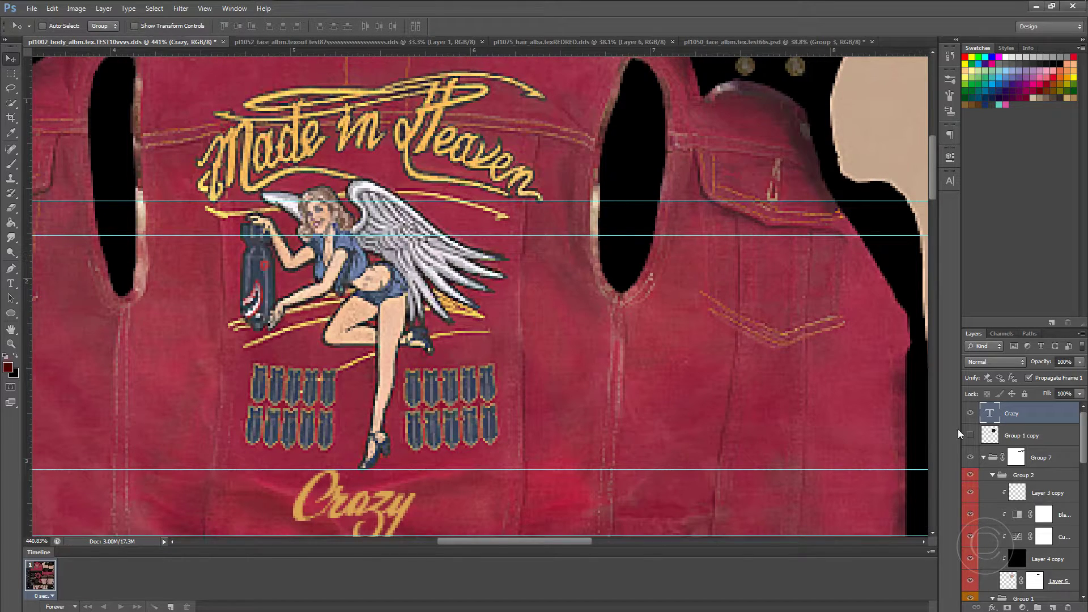
right_click(1047, 415)
left_click(975, 203)
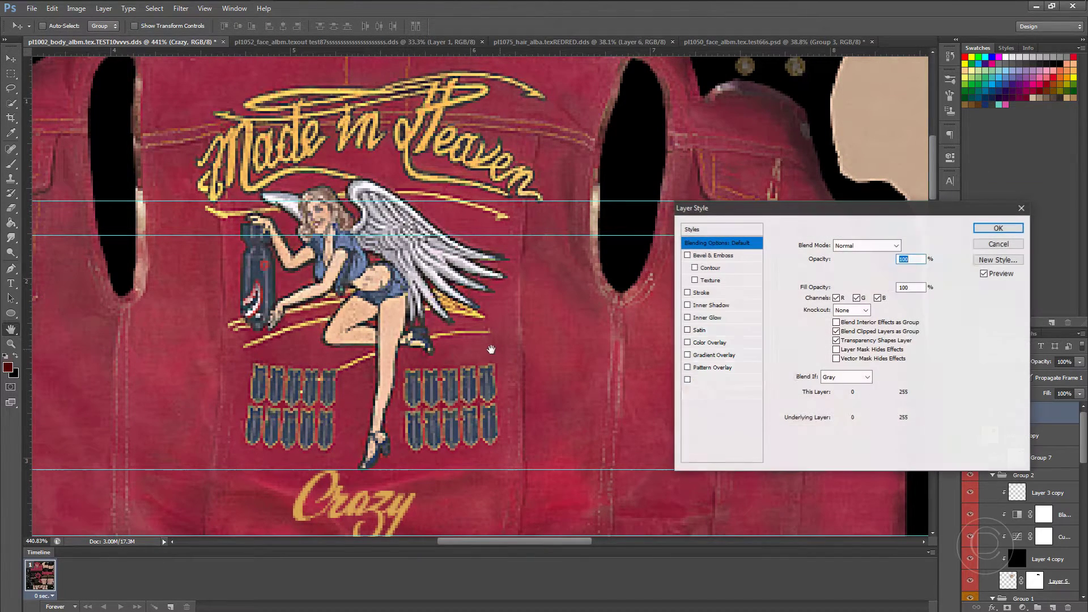
left_click(695, 295)
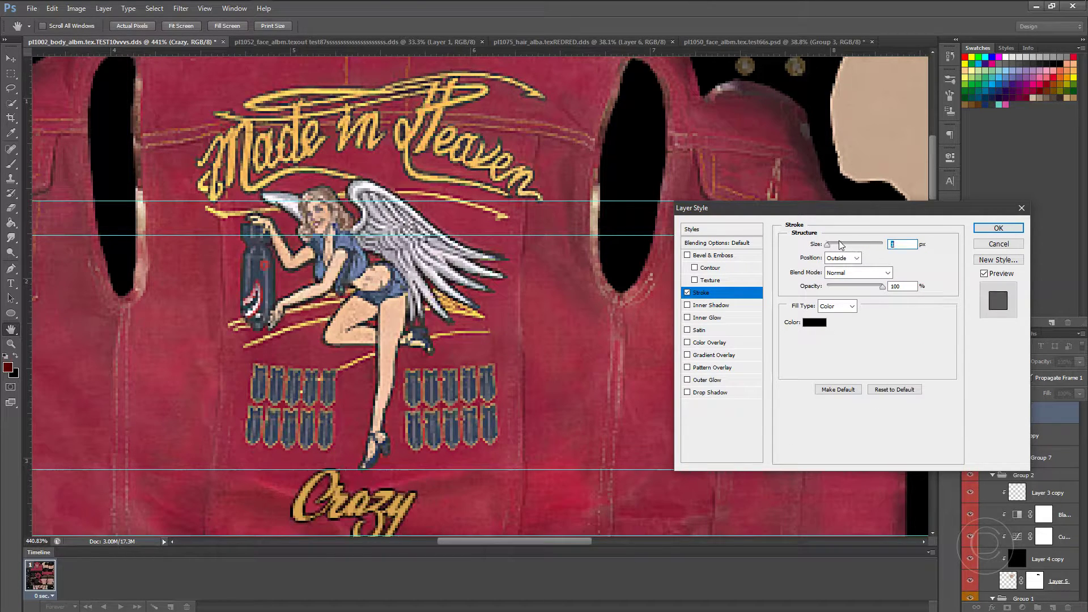
key("Down")
key("Down")
- Colour the stroke 304138, sampled from the dark outline of the "Made in Heaven" lettering, and apply the layer style
left_click(814, 323)
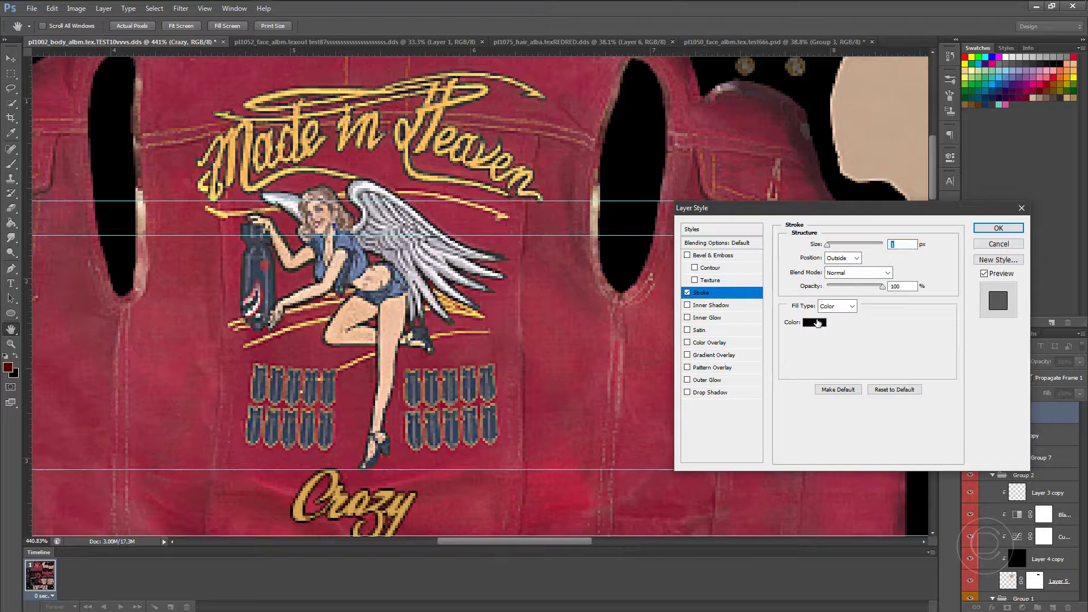
left_click(501, 140)
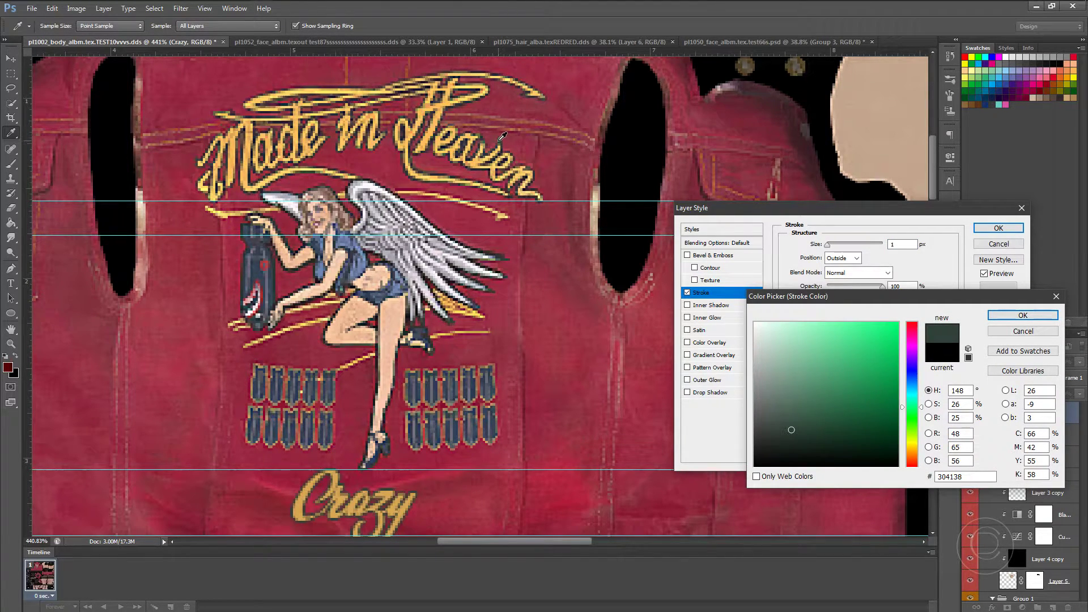
left_click(1018, 315)
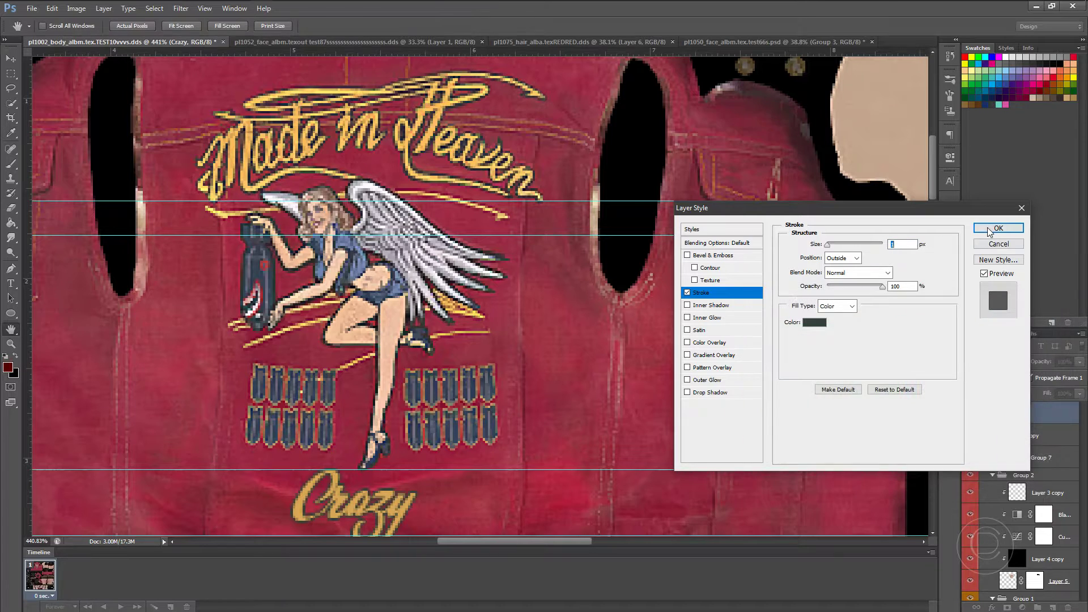
key("Return")
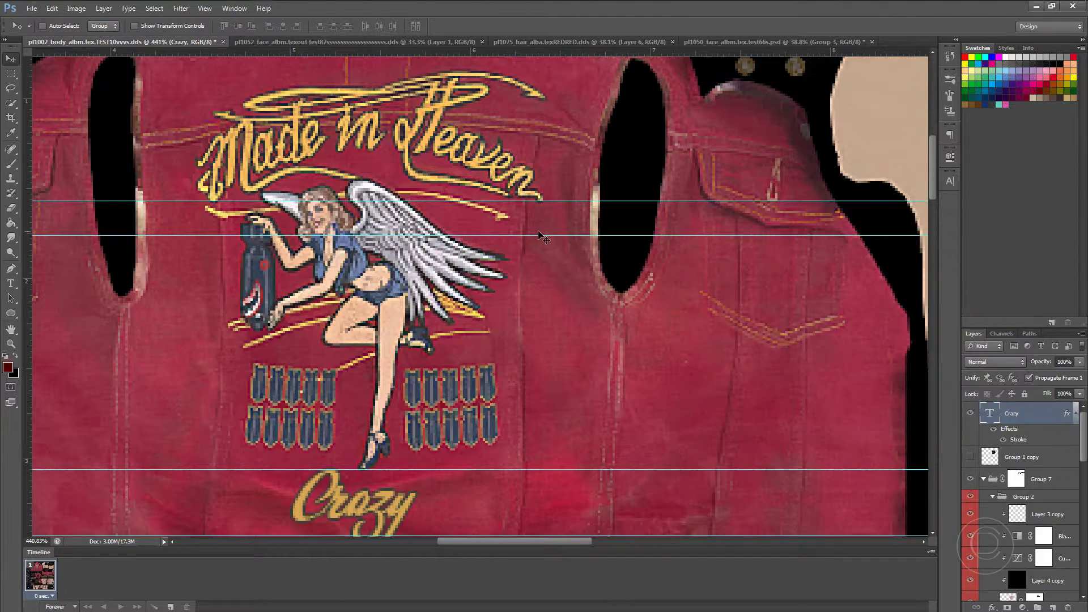
- Add a Color Overlay to the "Crazy" text layer in gold eeb35d, sampled from the "Made in Heaven" lettering
scroll(533, 227, "down", 3)
scroll(506, 326, "up", 2)
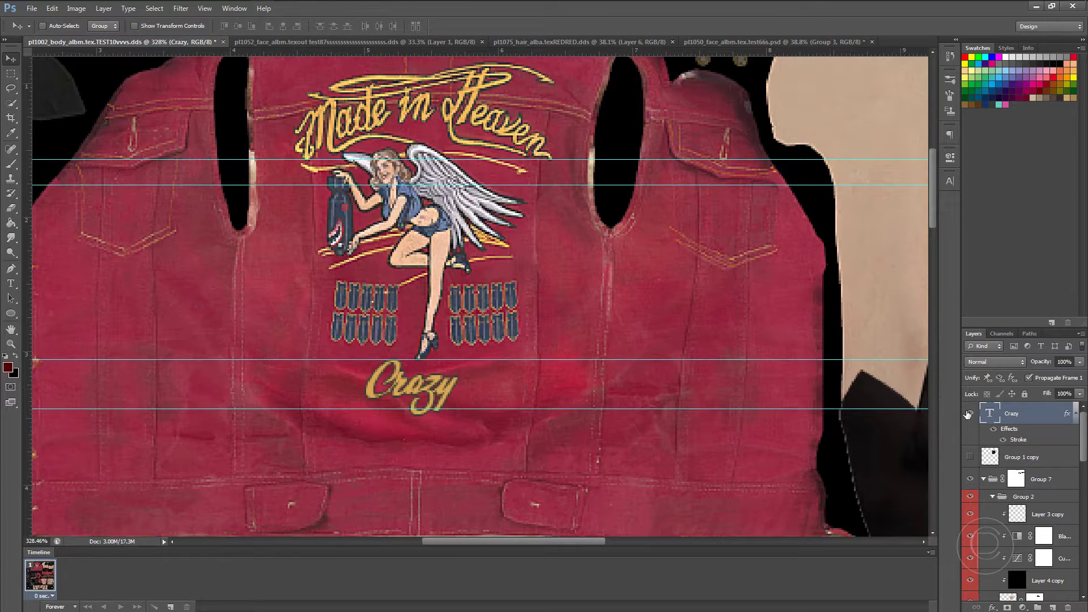
right_click(1008, 413)
left_click(887, 203)
left_click(708, 343)
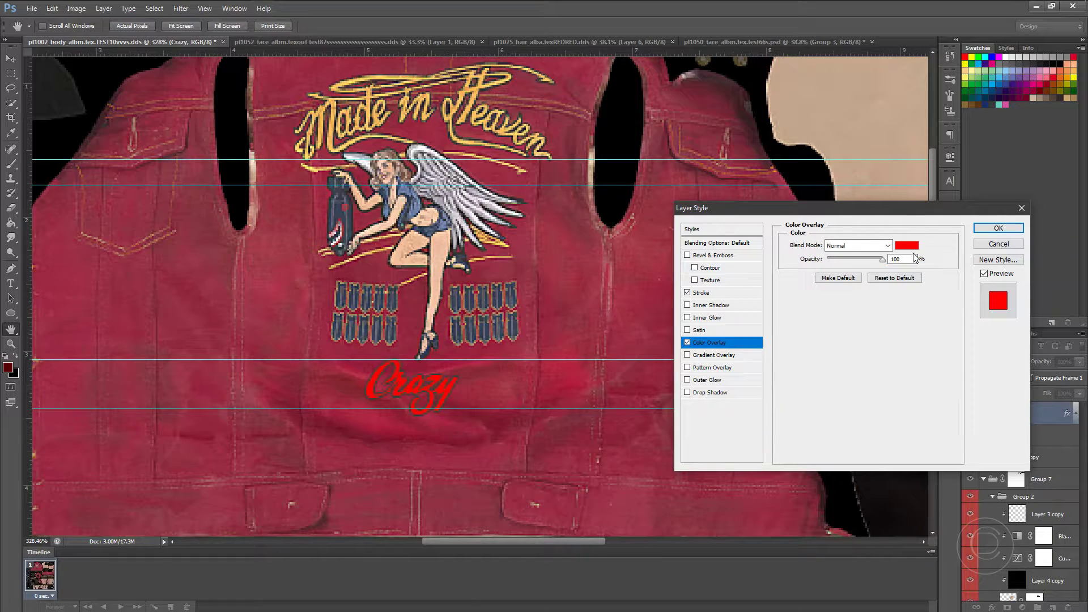
left_click(906, 245)
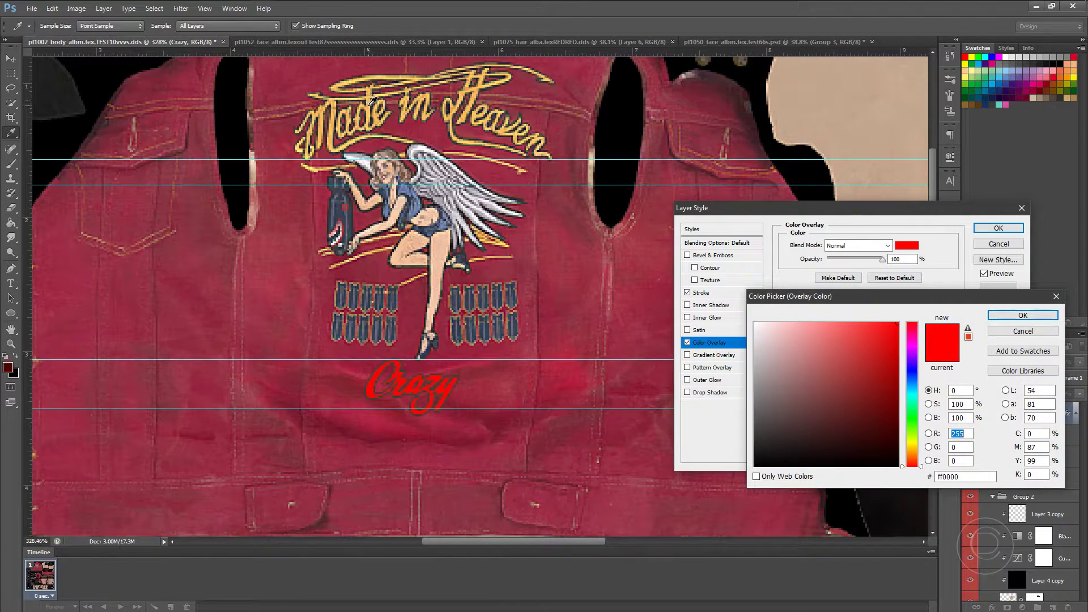
left_click(372, 103)
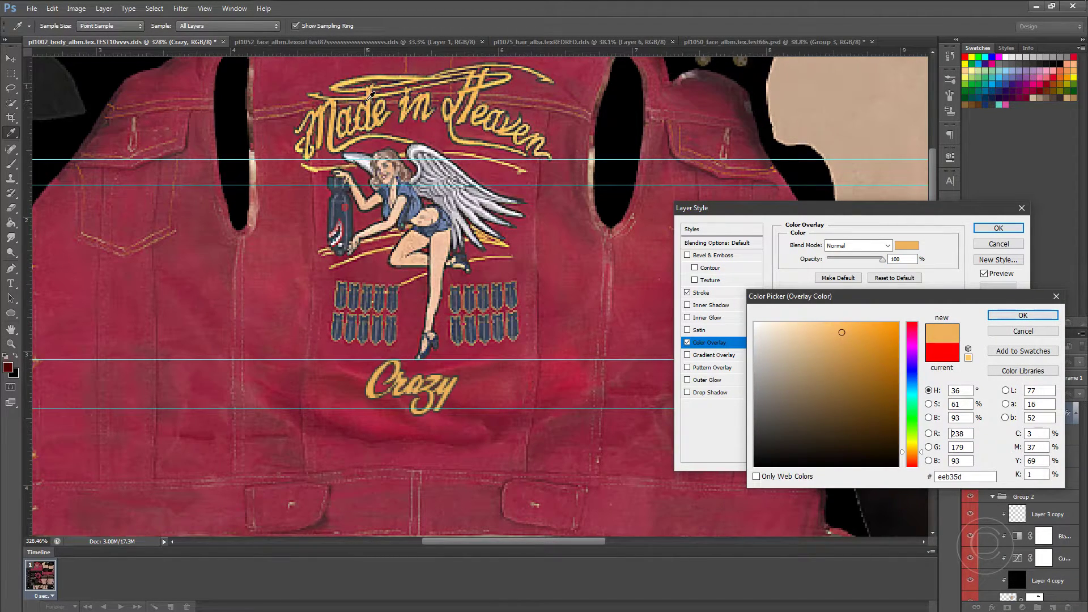
left_click(1020, 316)
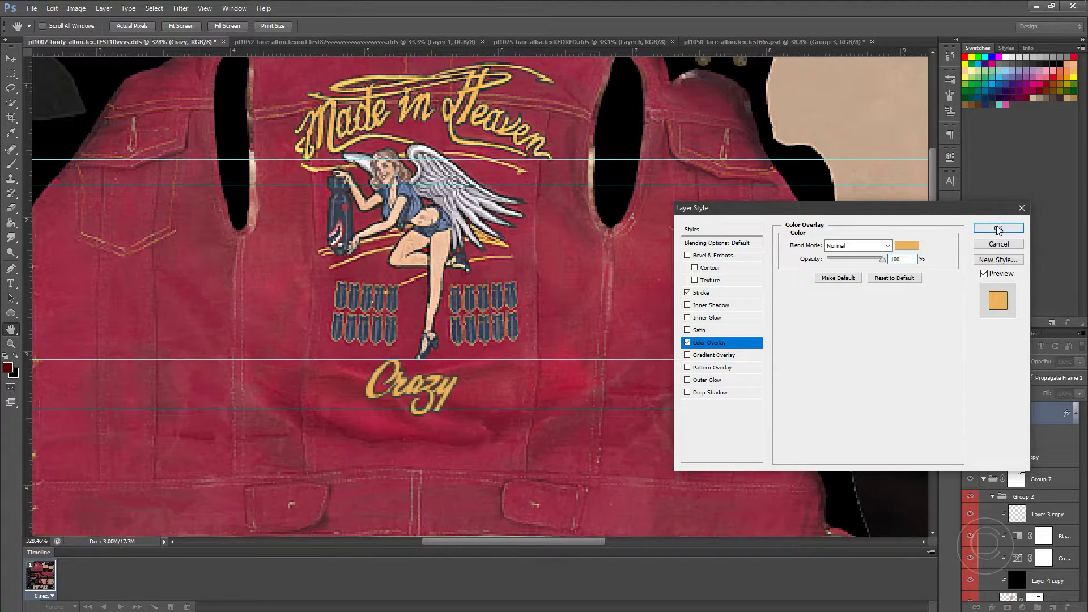
left_click(999, 229)
- Save the texture as a new DDS file named pl1002_body_albm.tex.CRAZY.dds in the pl1012 folder
scroll(547, 284, "down", 3)
scroll(547, 285, "up", 2)
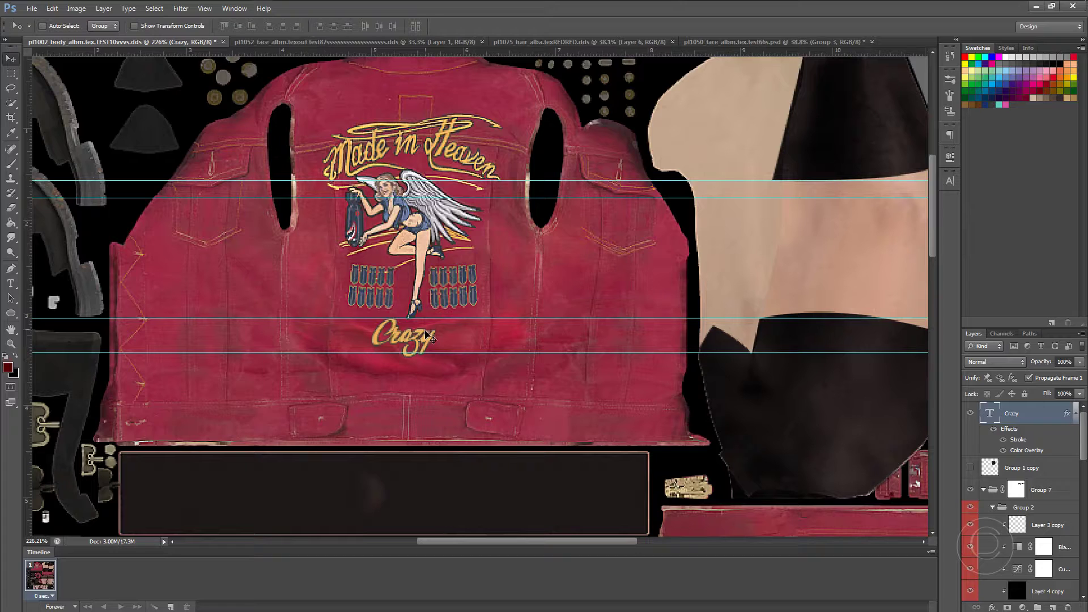
key("ctrl+s")
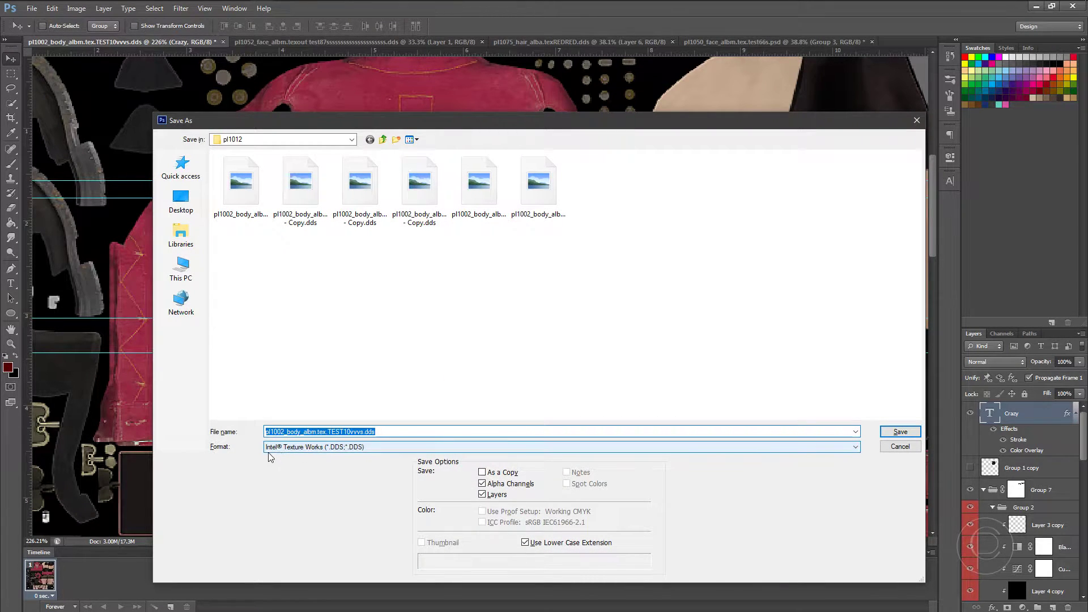
left_click(329, 431)
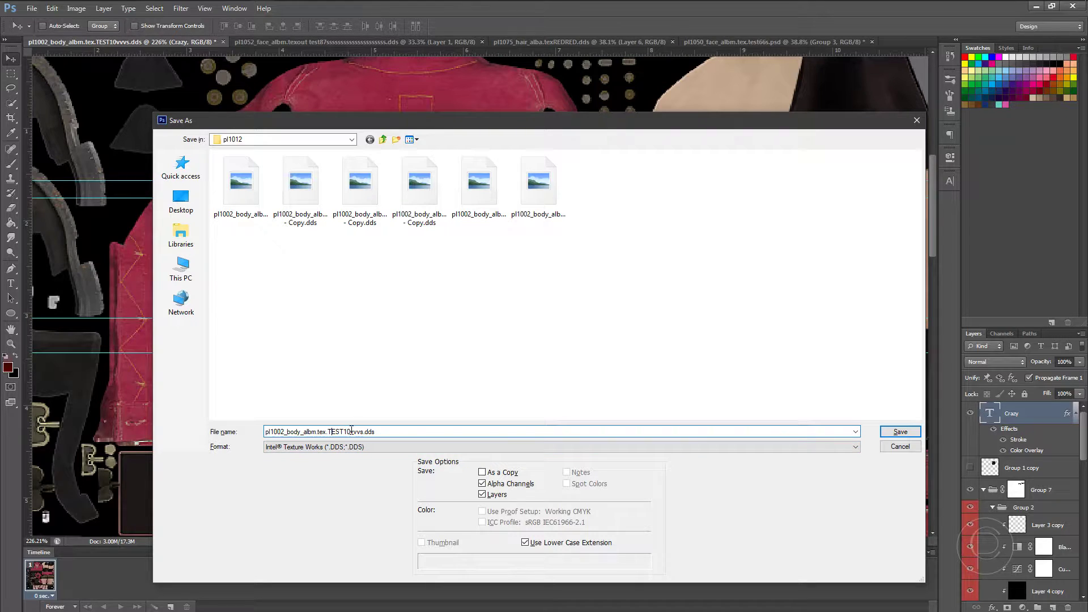
left_click_drag(364, 431, 325, 434)
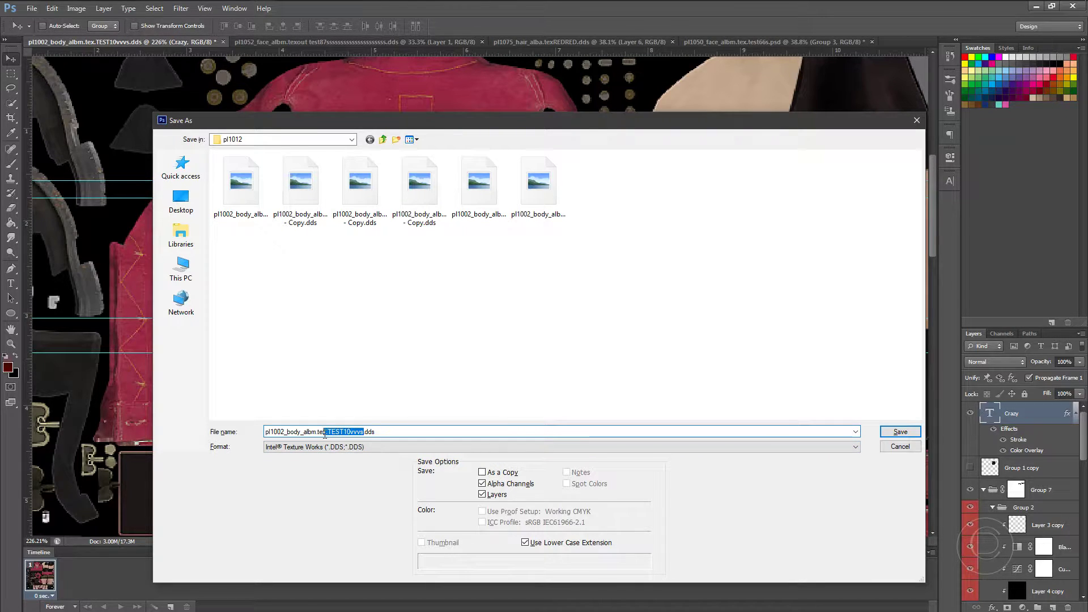
type(".CRAZ")
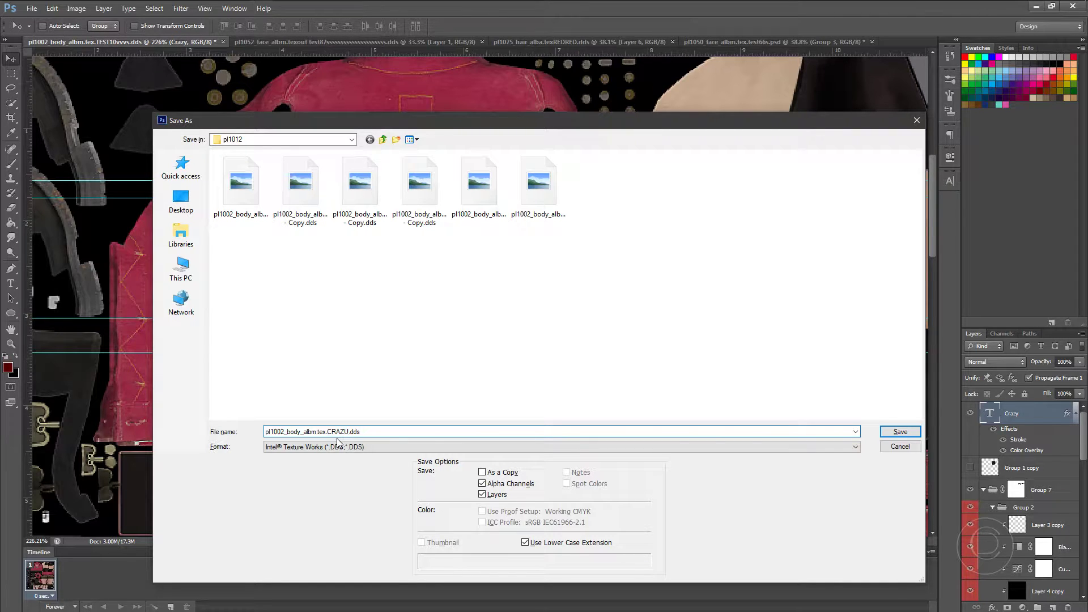
type("Y")
left_click(888, 434)
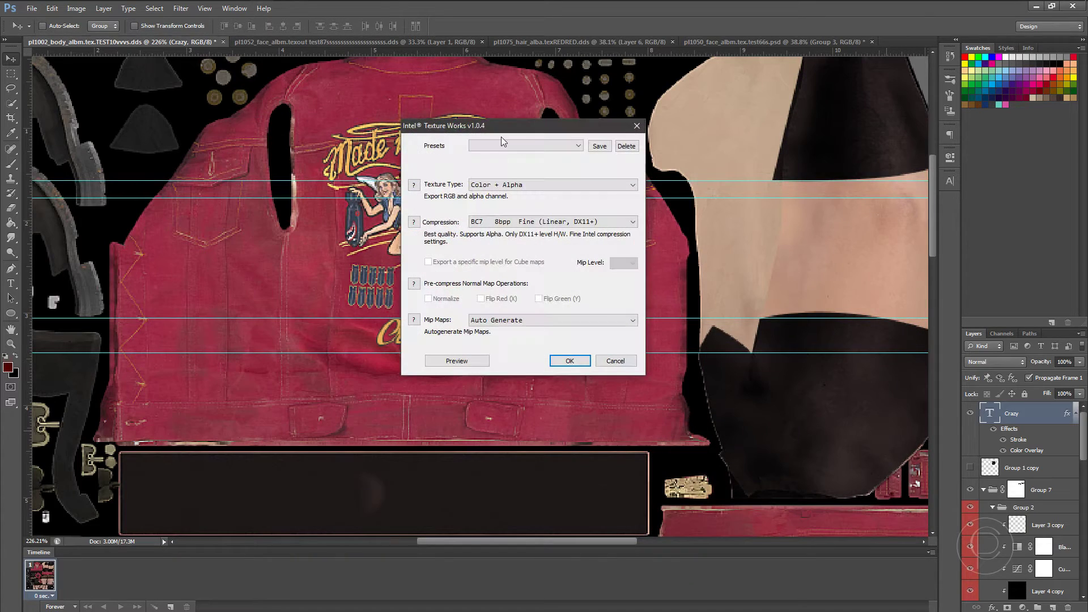
- Export the DDS as Color + Alpha with BC7 8bpp Fine (Linear, DX11+) compression and auto-generated mip maps
left_click(533, 225)
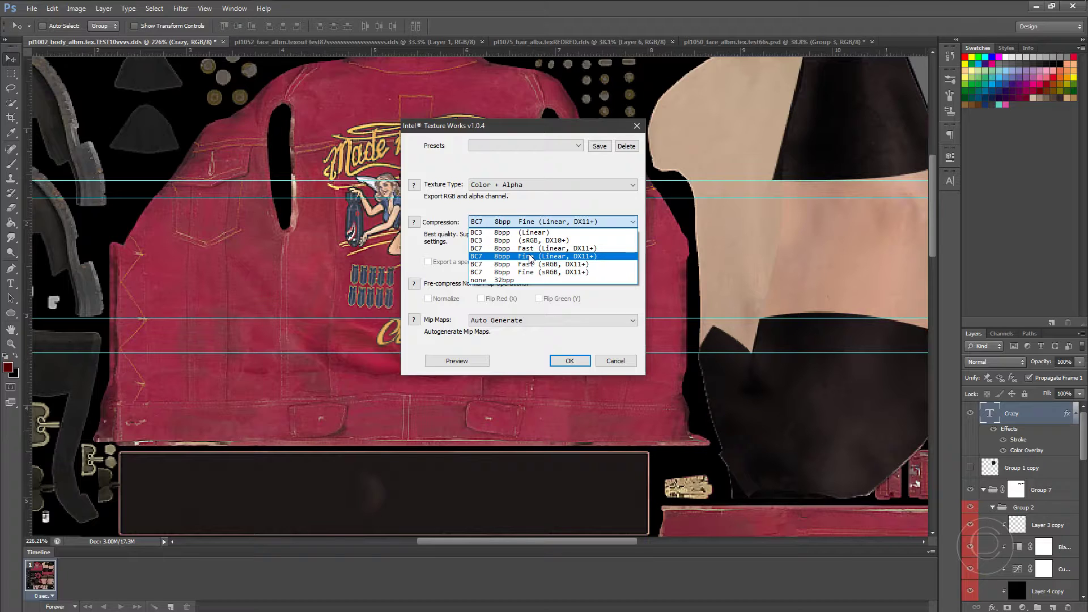
left_click(534, 223)
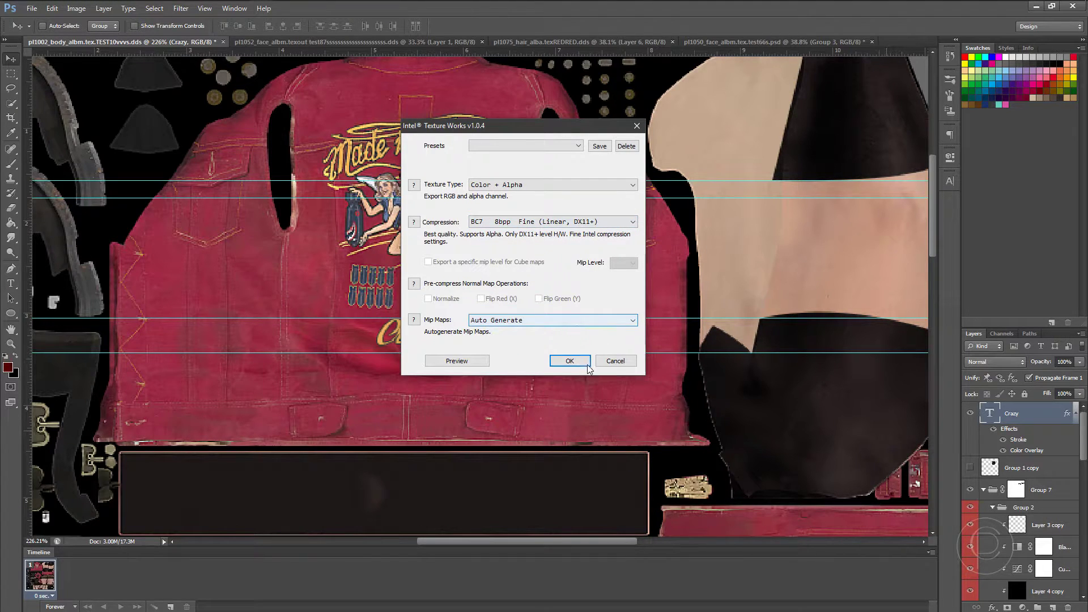
left_click(568, 360)
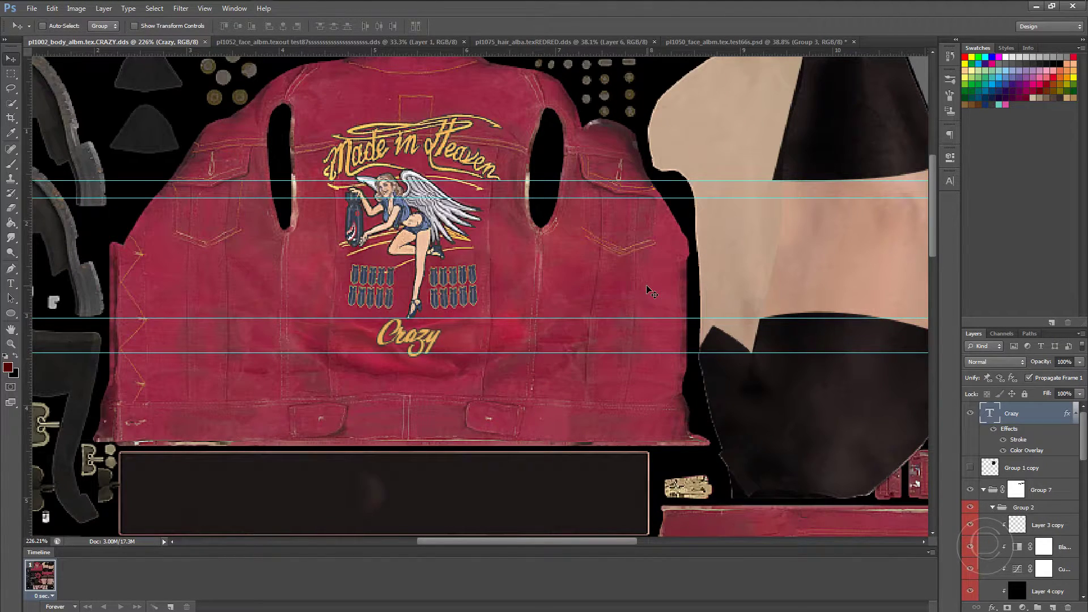
- Switch to the HxD hex editor and reposition its window over the texture document
key("alt+Tab")
key("alt+Tab")
key("alt+Tab")
key("alt+Tab")
key("alt+Tab")
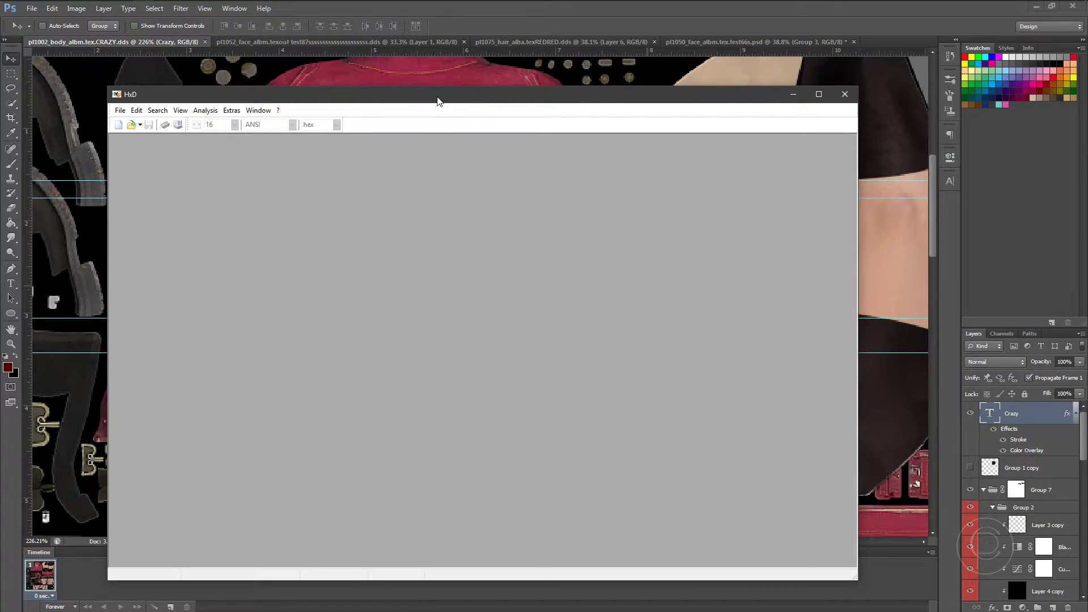
key("alt+Tab")
key("alt+Tab")
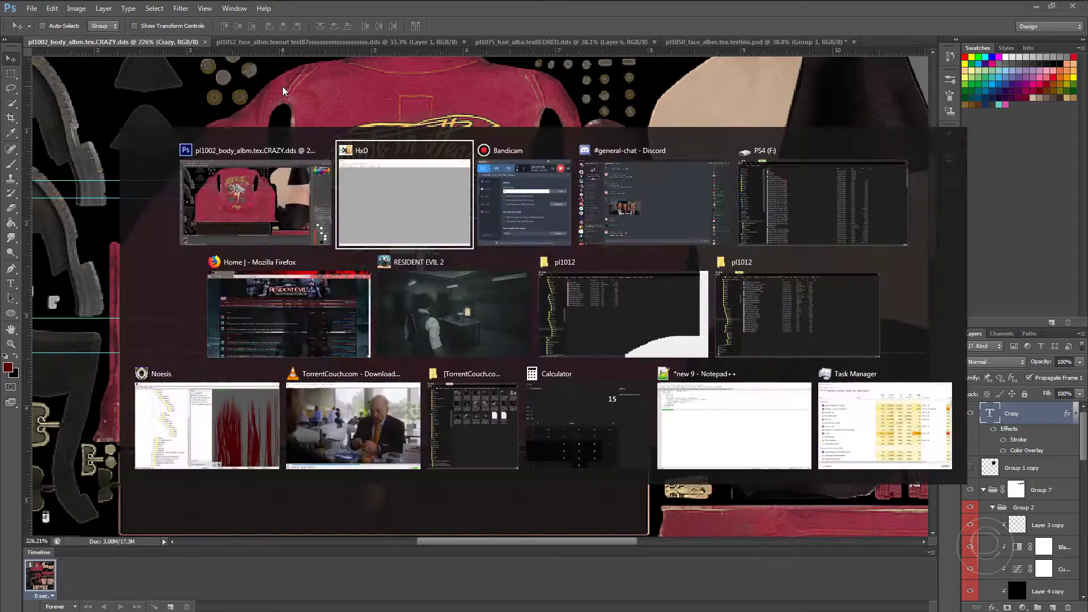
left_click_drag(359, 86, 425, 88)
key("alt+Tab")
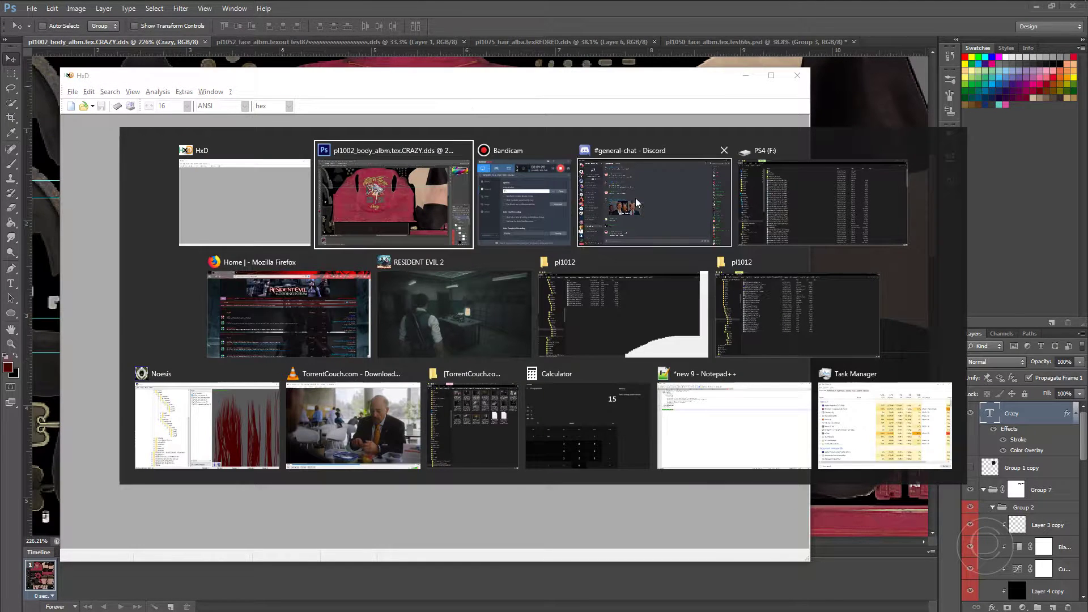
- Bring up the sectionroot pl1012 folder in File Explorer beside HxD and minimize the other Explorer windows
key("alt+Tab")
key("alt+Tab")
key("alt+Tab")
key("alt+Tab")
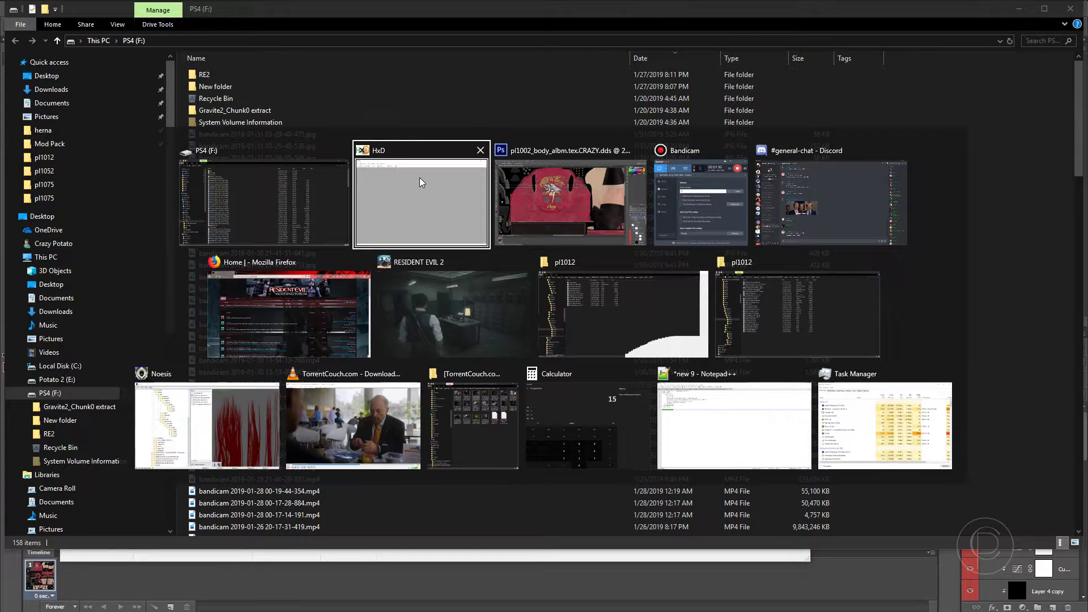
left_click(675, 311)
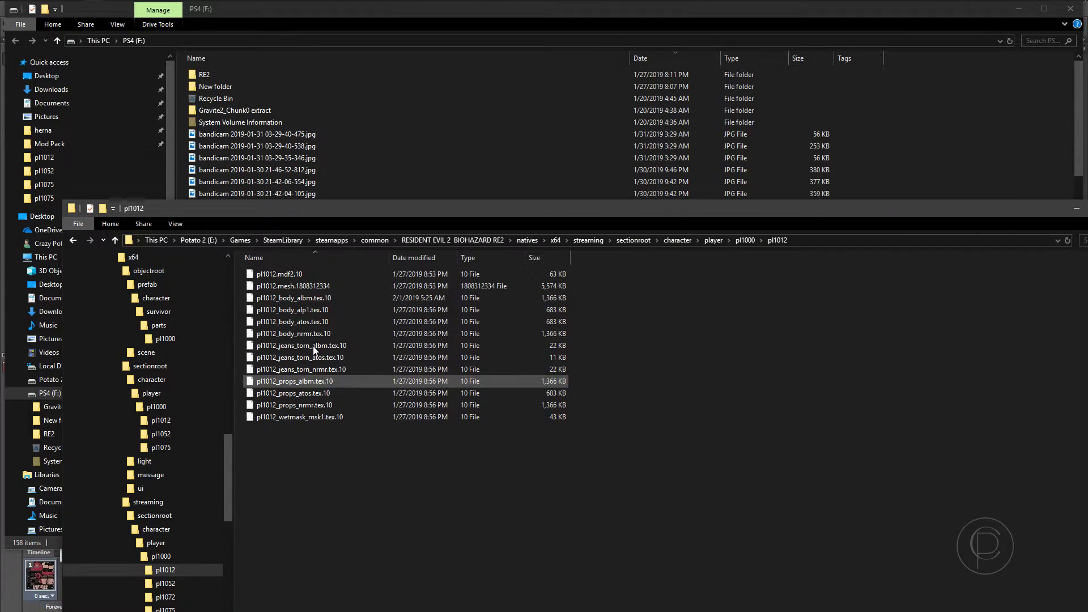
key("alt+Tab")
left_click(680, 340)
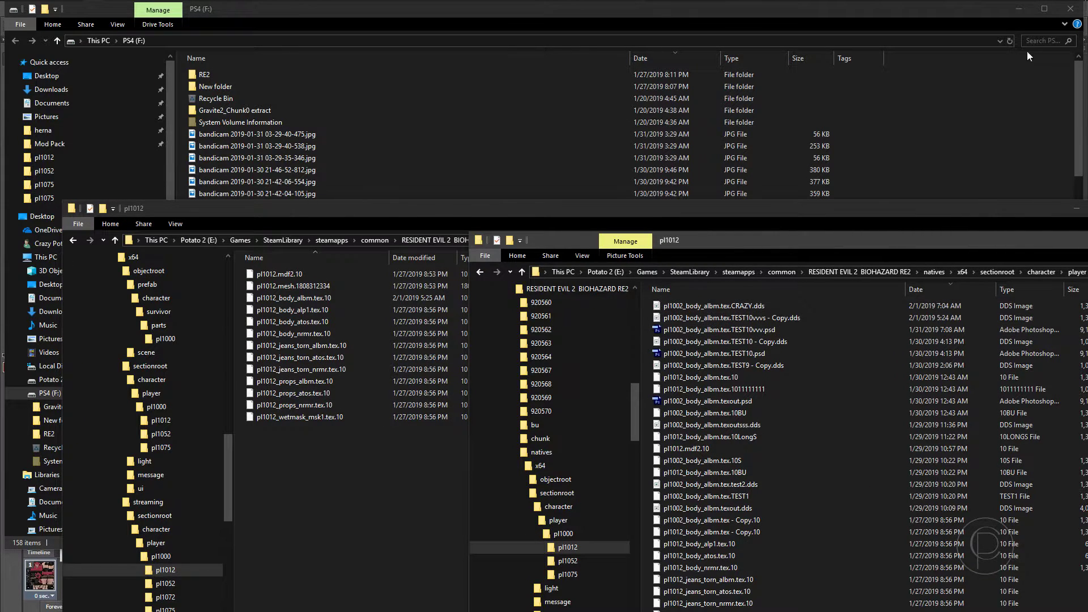
double_click(1008, 10)
left_click(1019, 9)
left_click(1075, 208)
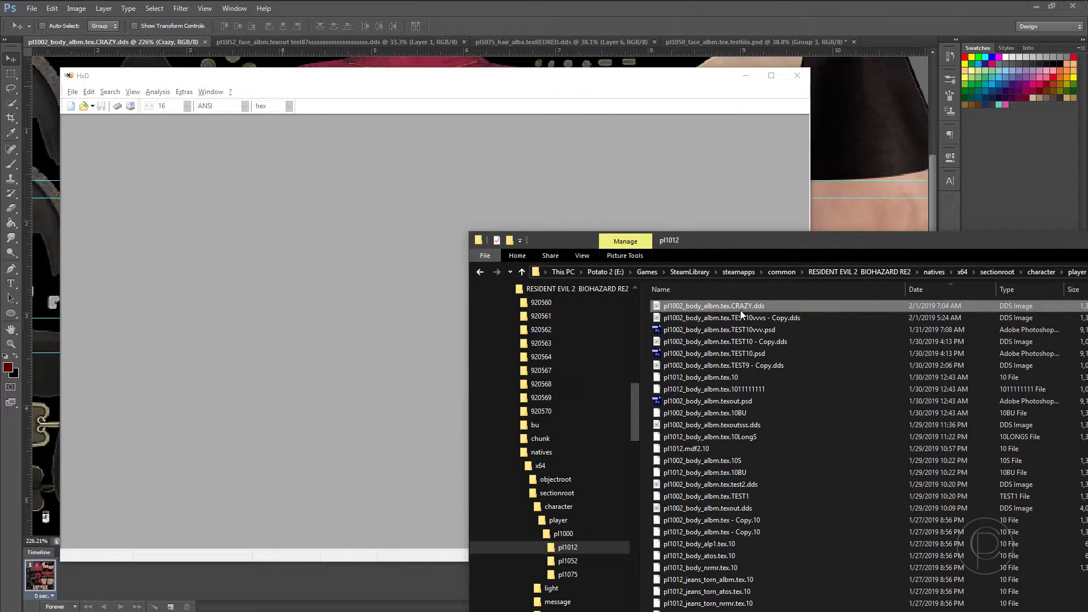
- Duplicate pl1002_body_albm.tex.CRAZY.dds in the pl1012 folder and open the original file in HxD
left_click(646, 330)
left_click_drag(730, 315, 413, 269)
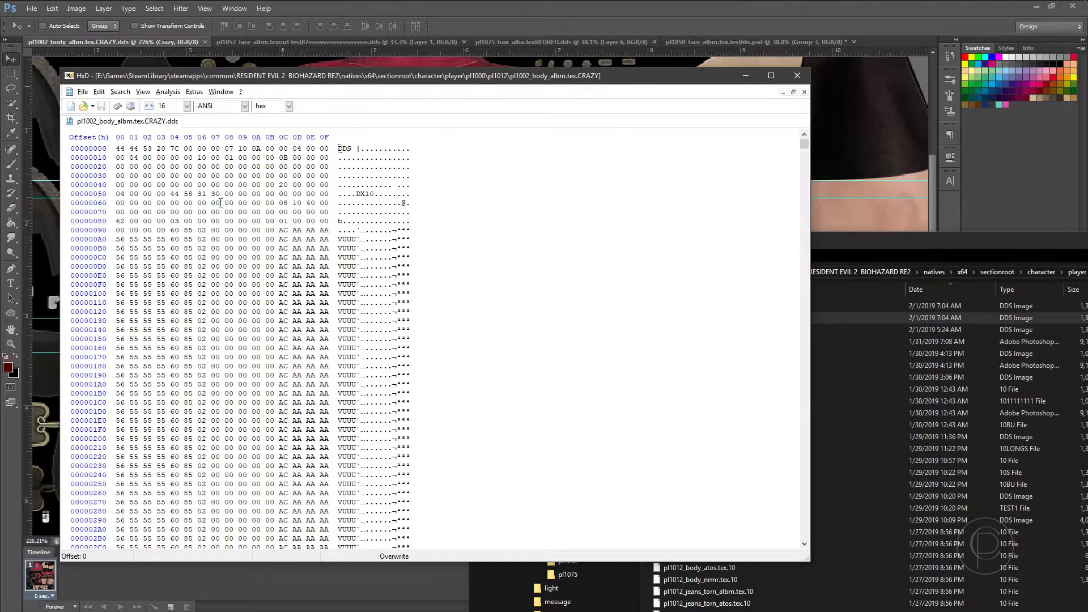
left_click_drag(833, 245, 811, 116)
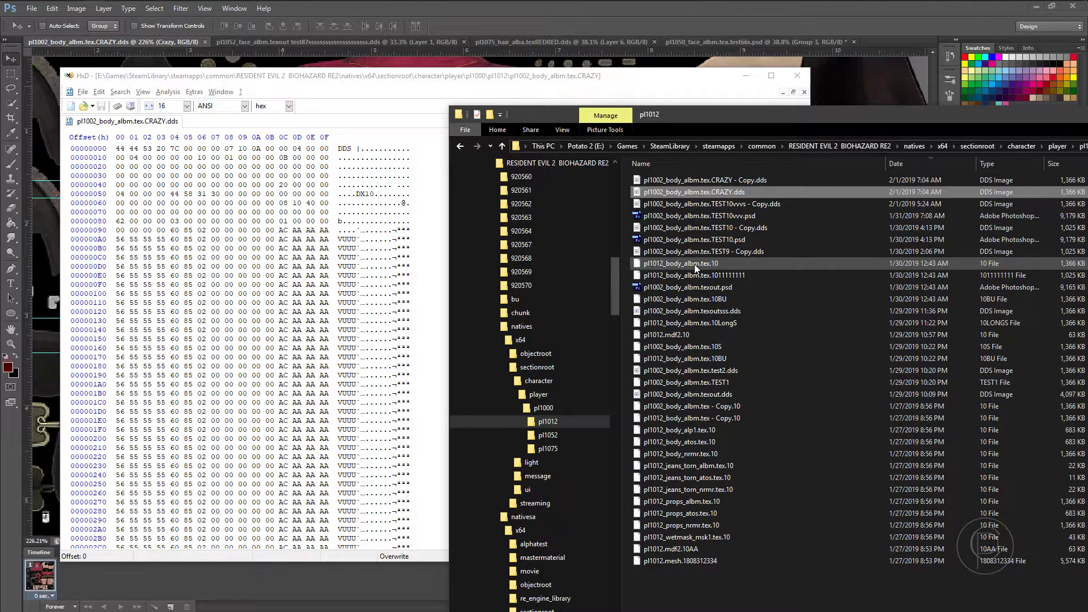
- Open pl1012_body_albm.tex.10BU, pl1002_body_albm.tex.10S and pl1012_body_albm.tex.10 in HxD to look at their TEX headers
left_click_drag(686, 358, 424, 320)
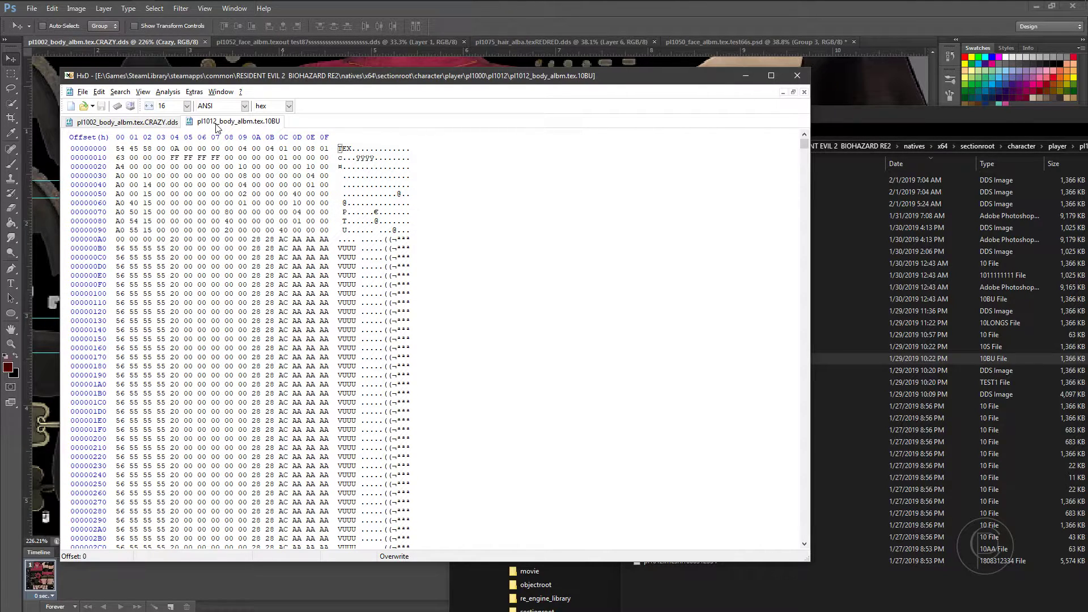
left_click(939, 111)
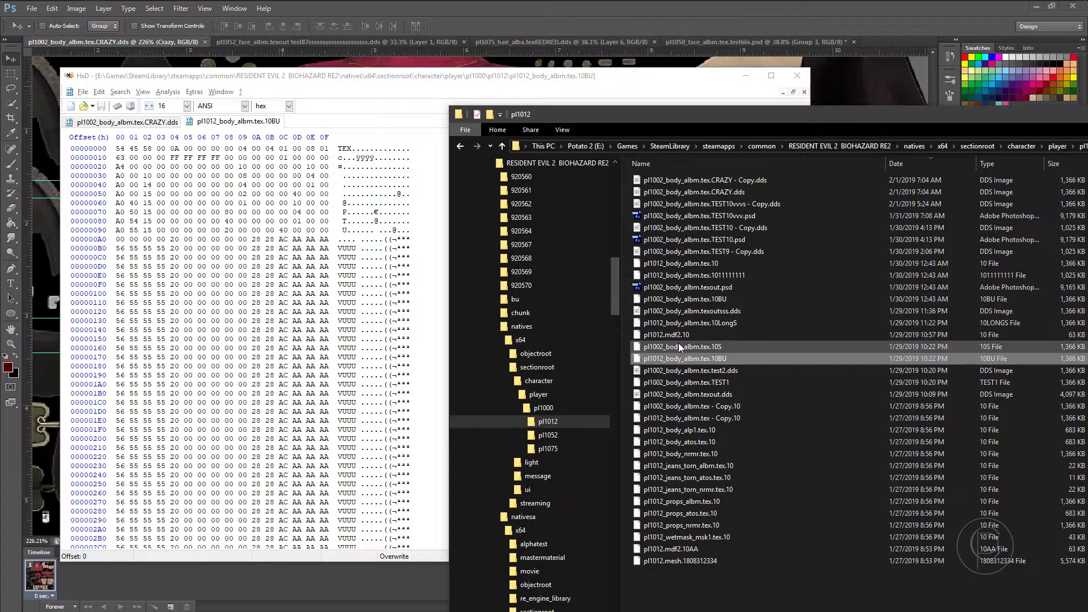
left_click_drag(679, 342, 273, 341)
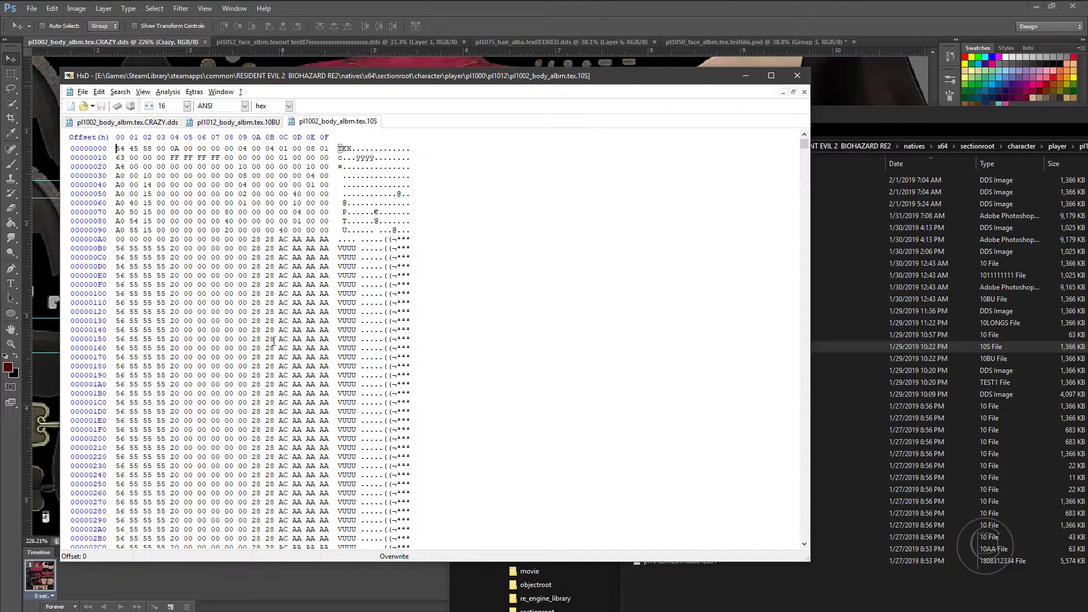
left_click(838, 396)
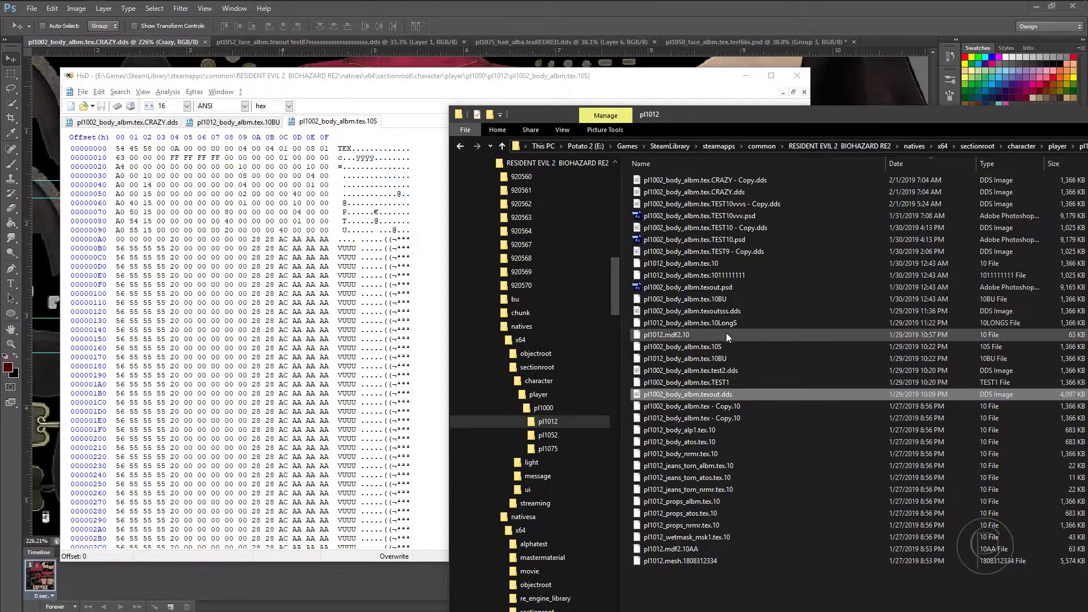
left_click_drag(702, 263, 234, 315)
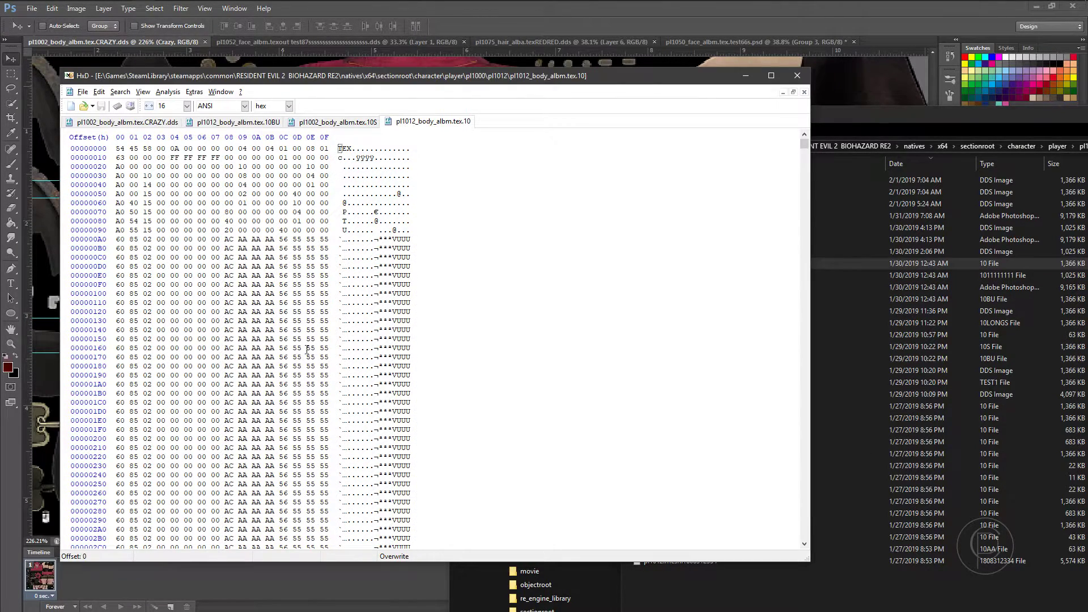
- Highlight the header block 0-9F of pl1012_body_albm.tex.10 and compare it with the CRAZY.dds and 10BU files
left_click_drag(119, 239, 85, 146)
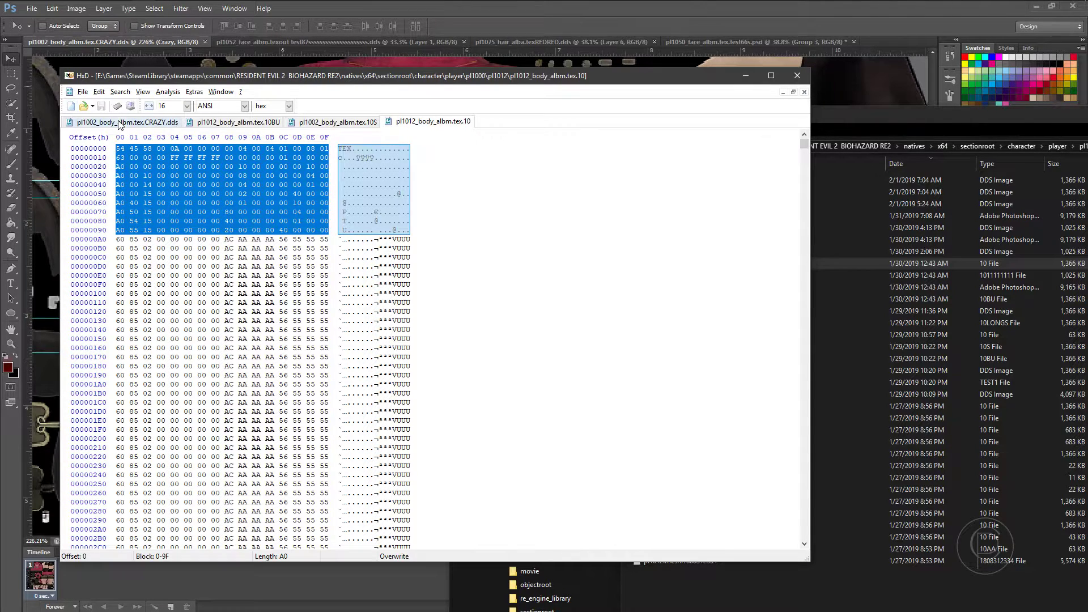
left_click(121, 123)
left_click(238, 122)
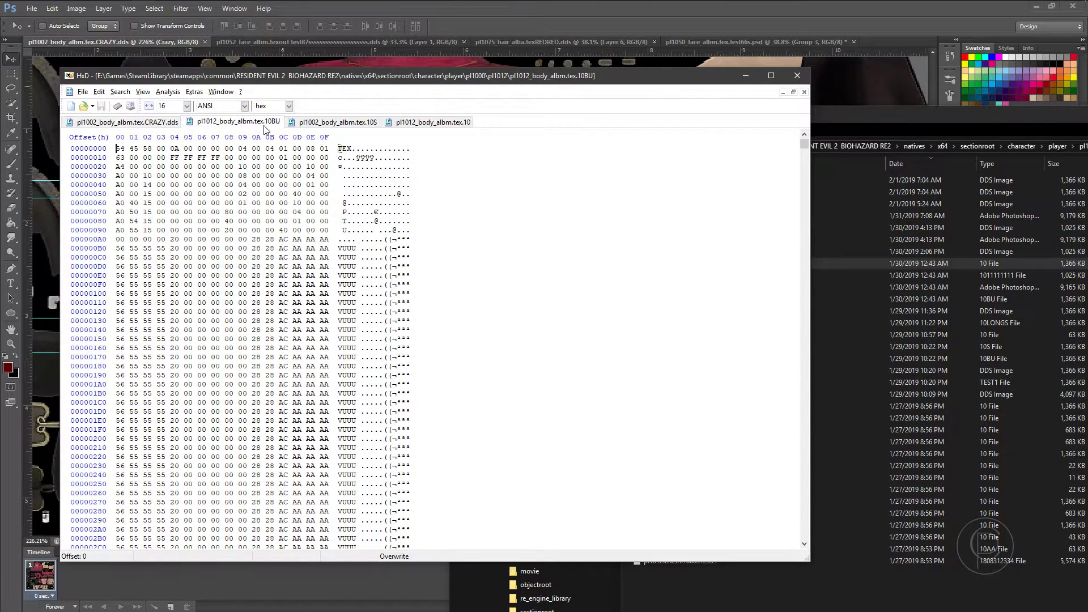
- Close all the texture files open in HxD
left_click(804, 91)
left_click(805, 92)
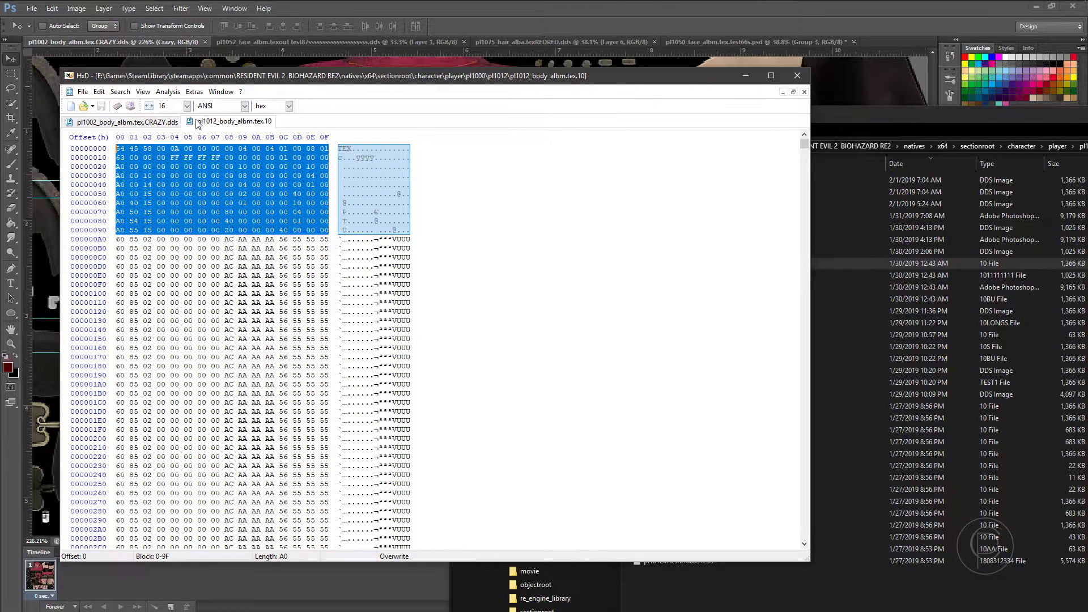
left_click(174, 123)
left_click_drag(887, 128, 904, 177)
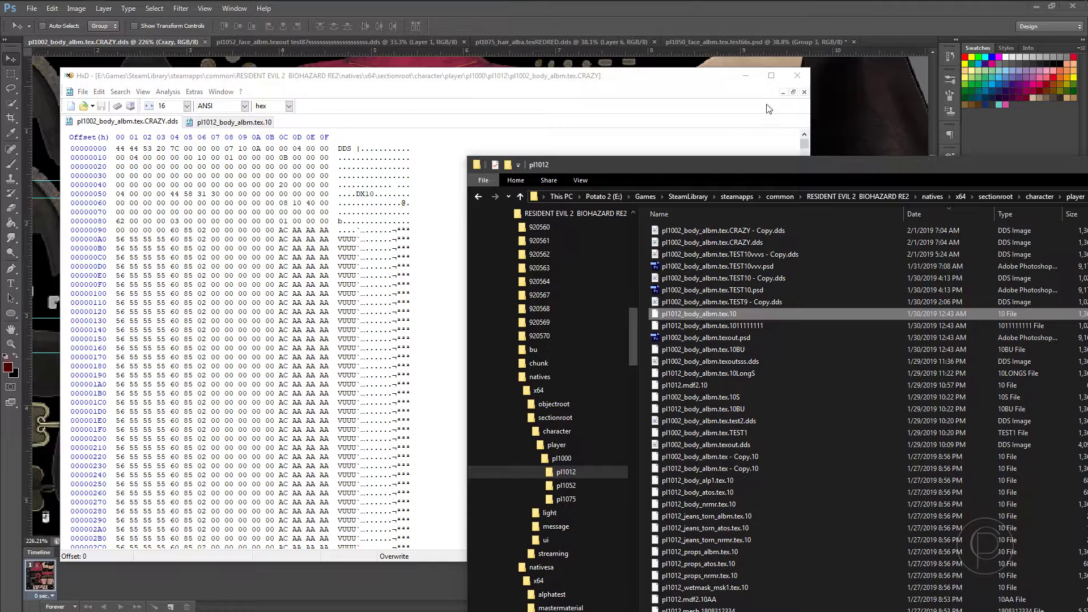
left_click(804, 92)
left_click(805, 92)
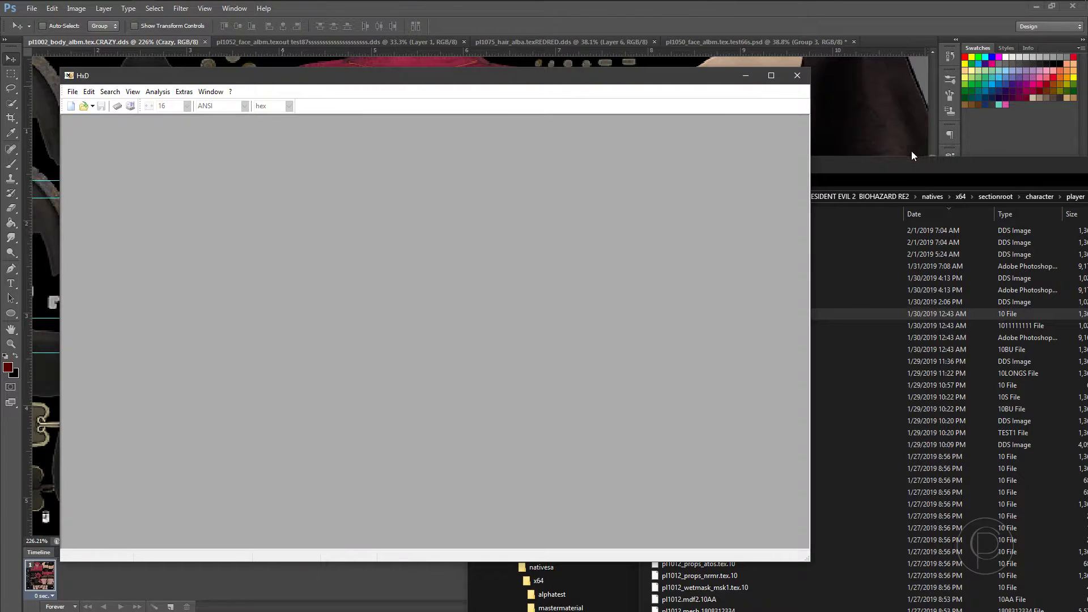
- Open pl1002_body_albm.tex.CRAZY.dds by itself in HxD and highlight the DDS marker at the start of its header
left_click(882, 165)
left_click(748, 231)
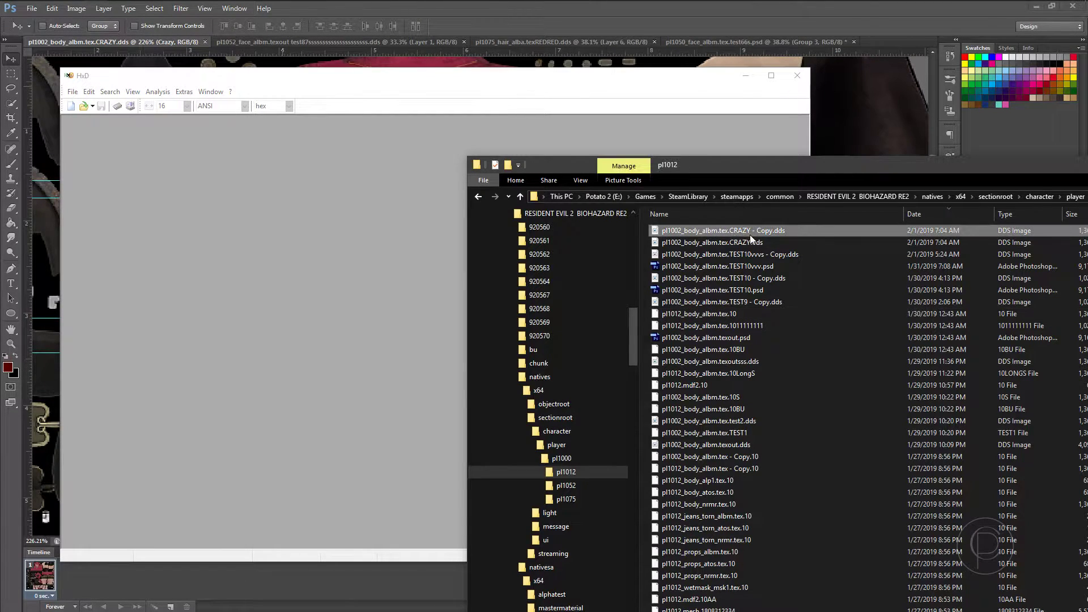
left_click(723, 244)
left_click_drag(366, 216, 366, 217)
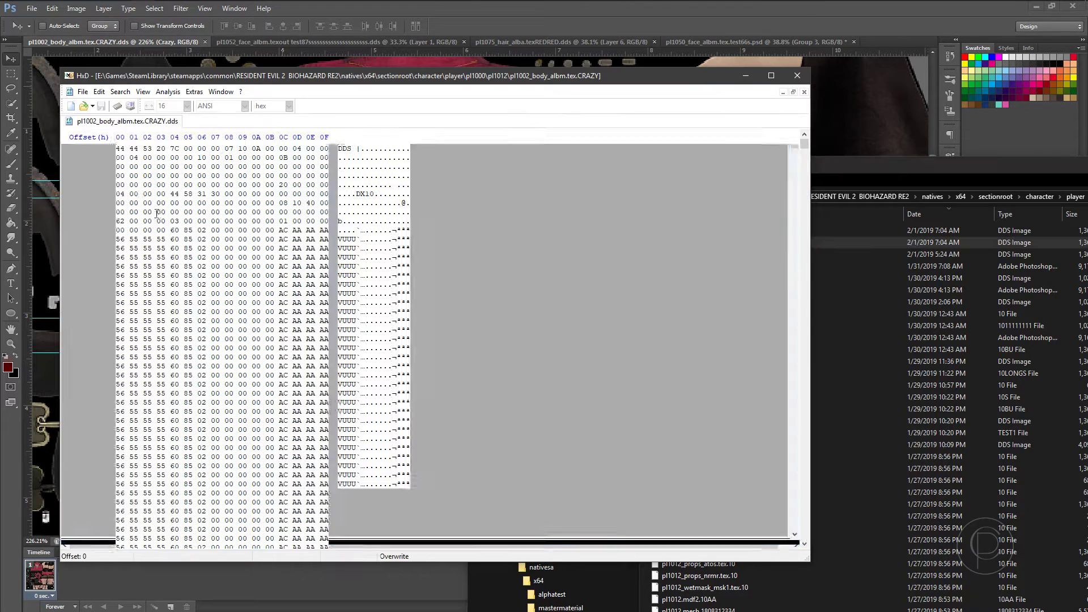
left_click(343, 149)
left_click_drag(342, 149, 357, 148)
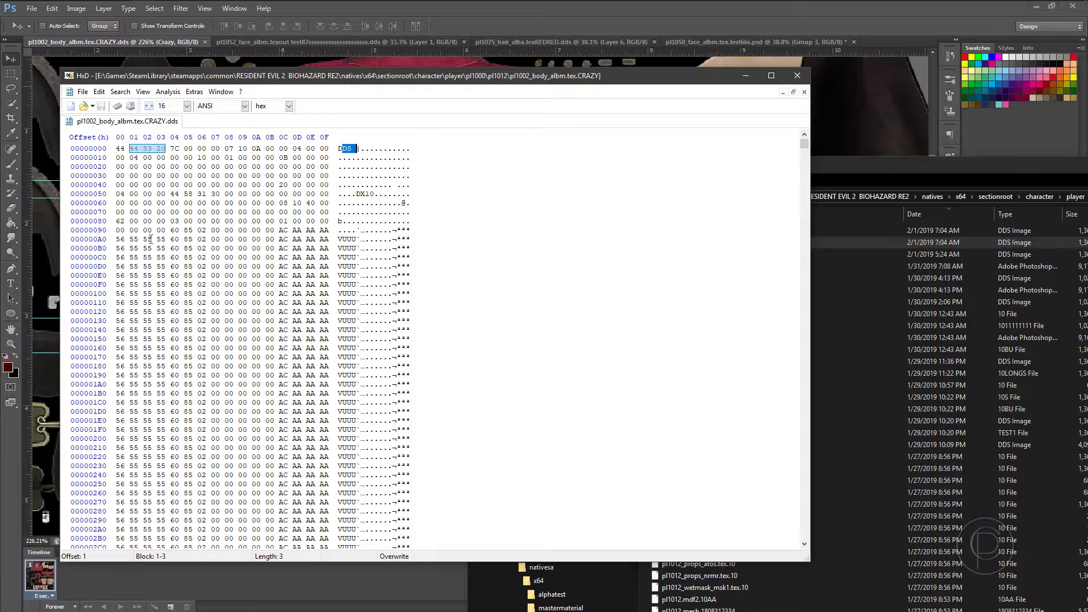
- Try removing the DDS header block 0-93 from the CRAZY.dds file, and undo the deletion
left_click_drag(173, 230, 118, 148)
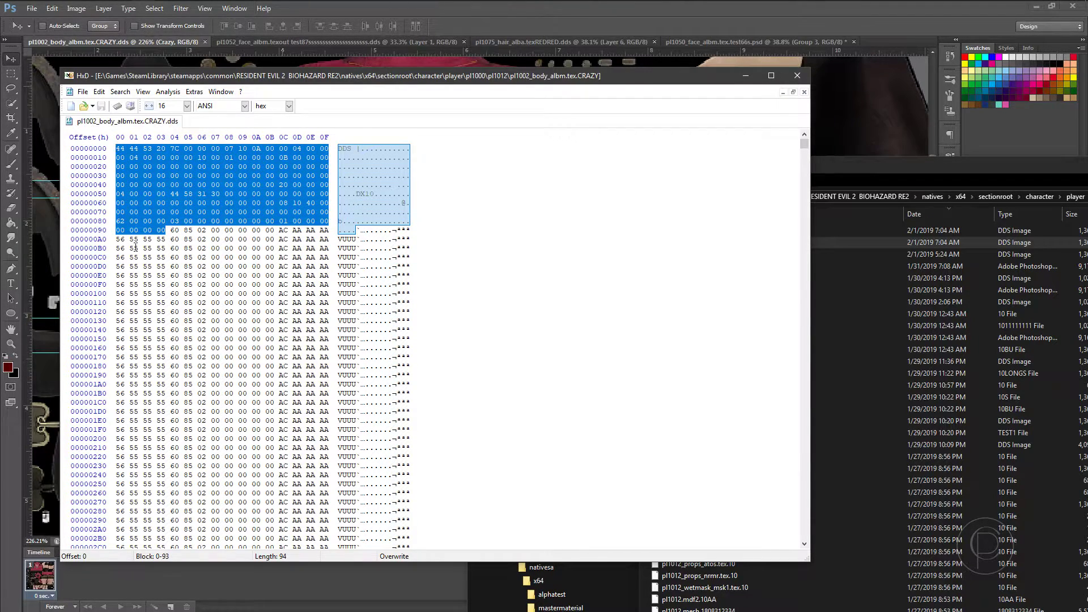
key("Delete")
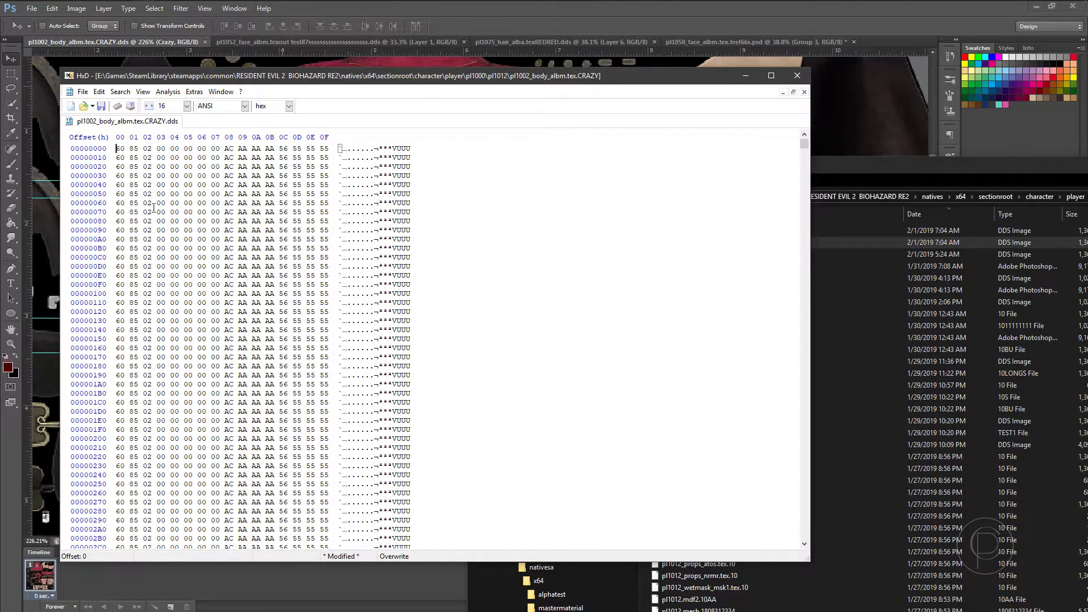
key("ctrl+z")
- Delete the whole DDS header, block 0-93, from pl1002_body_albm.tex.CRAZY.dds and return to the pl1012 folder
left_click_drag(169, 229, 117, 149)
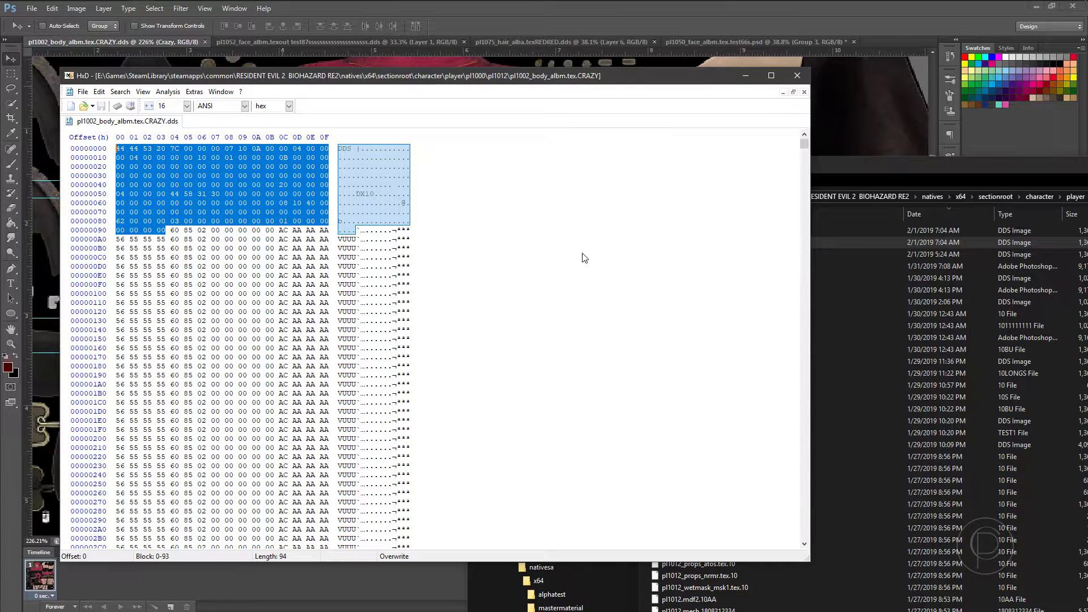
key("Delete")
left_click(909, 243)
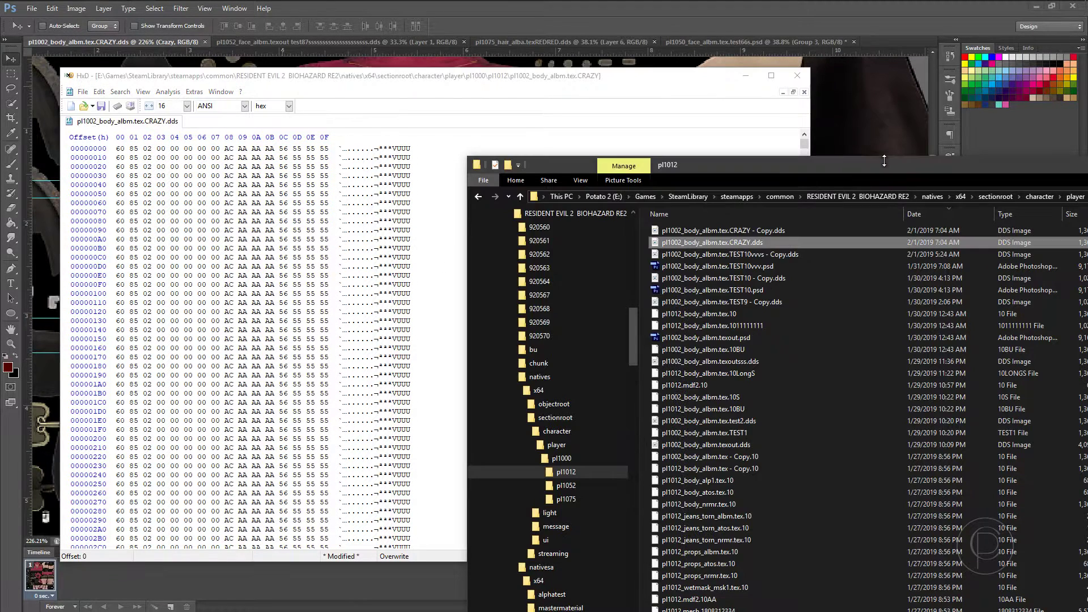